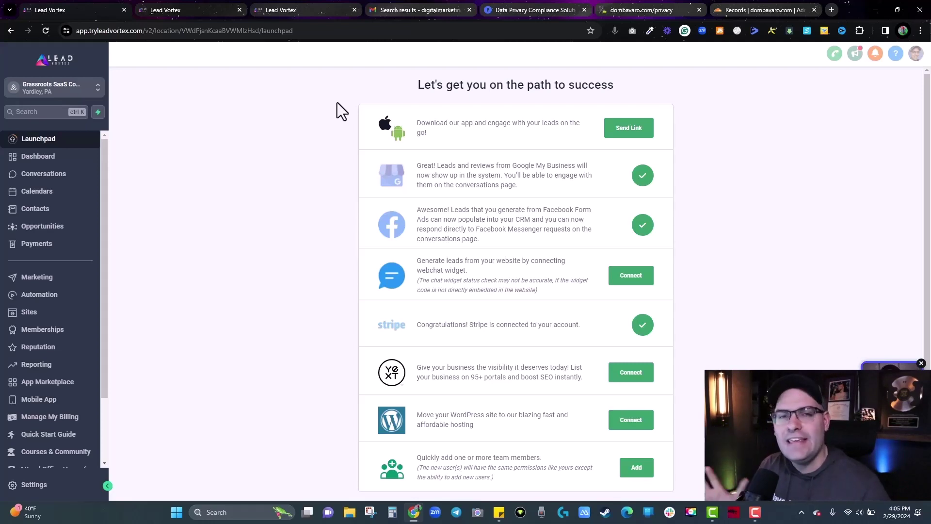
Leave the launchpad for the location's Settings area
click(32, 486)
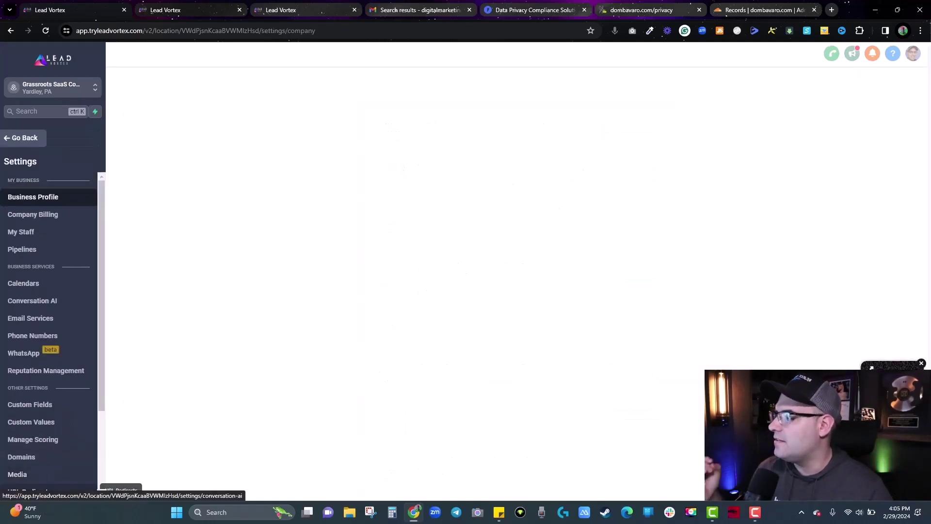
Open Phone Numbers' Trust Center, check Advanced Settings, then return to the A2P wizard
click(39, 339)
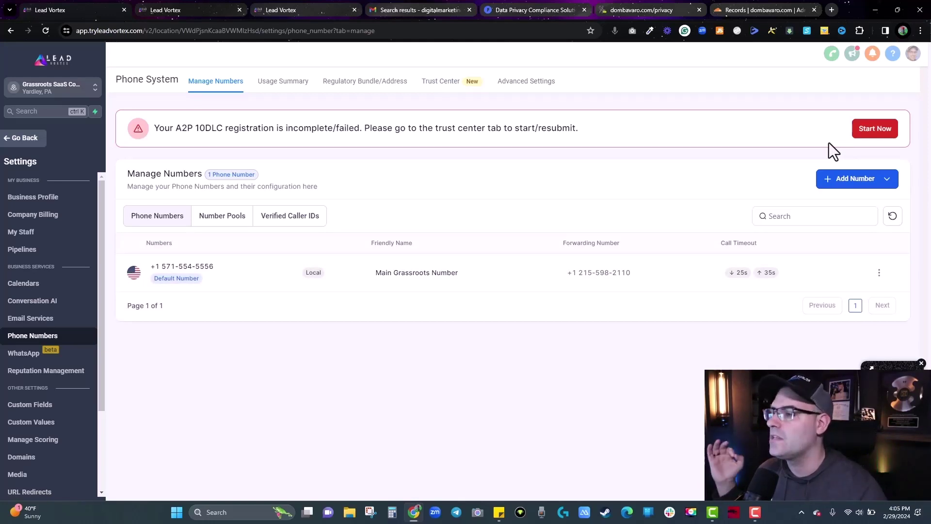
click(446, 90)
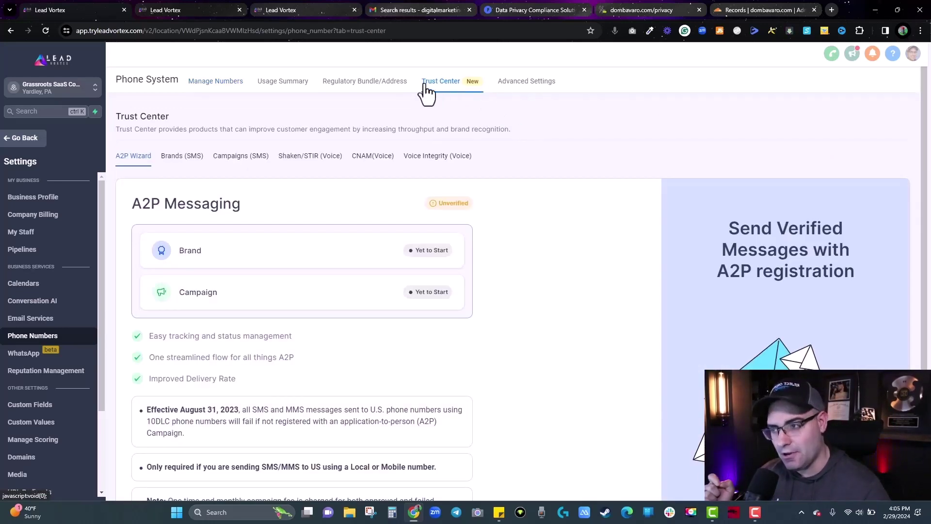
click(518, 86)
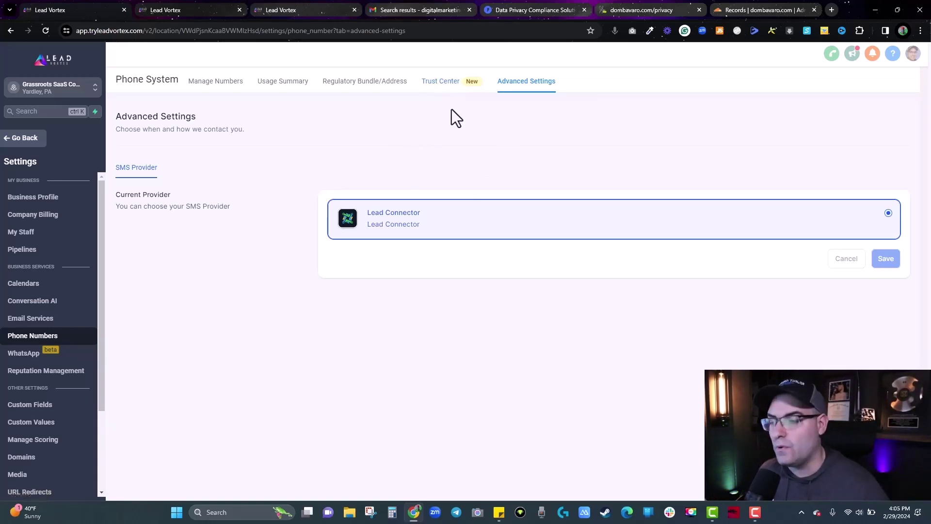
click(448, 83)
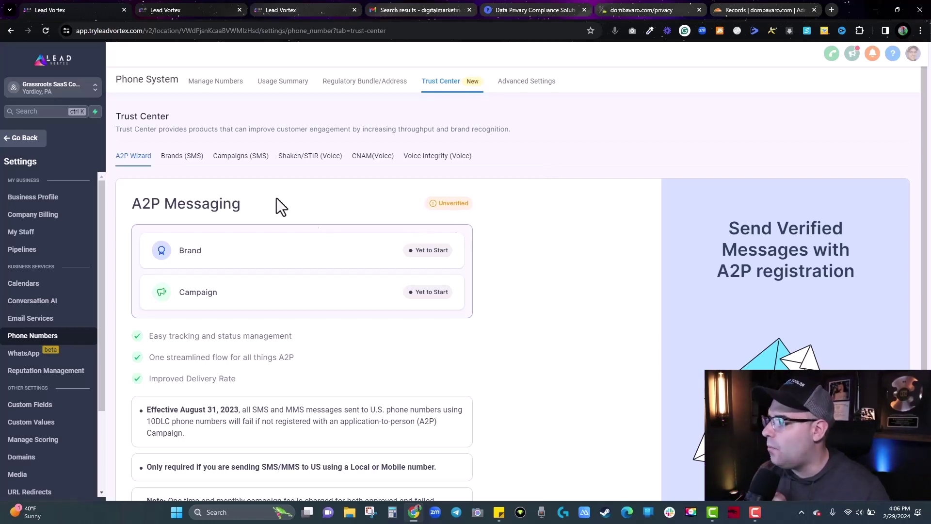
Open Business Profile, scroll to Business Information, and show the Business Type options
click(36, 203)
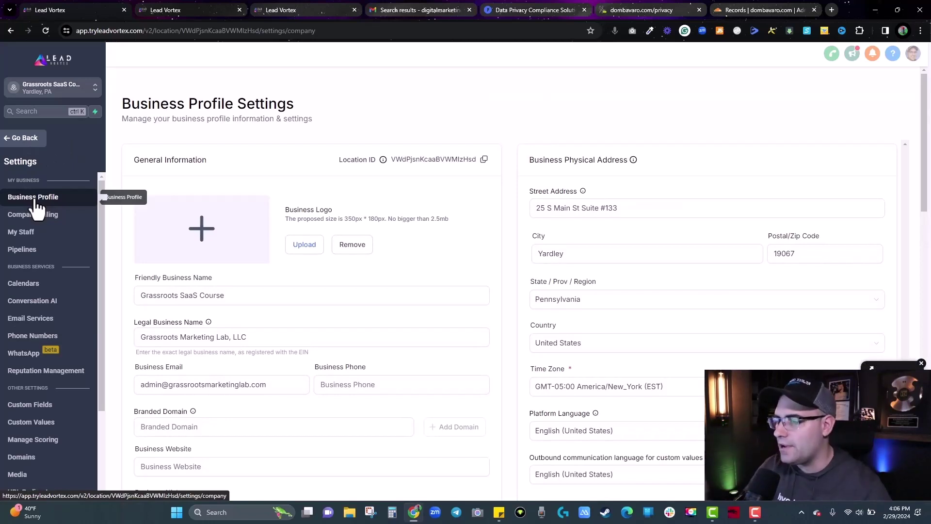
scroll(358, 262, down, 5)
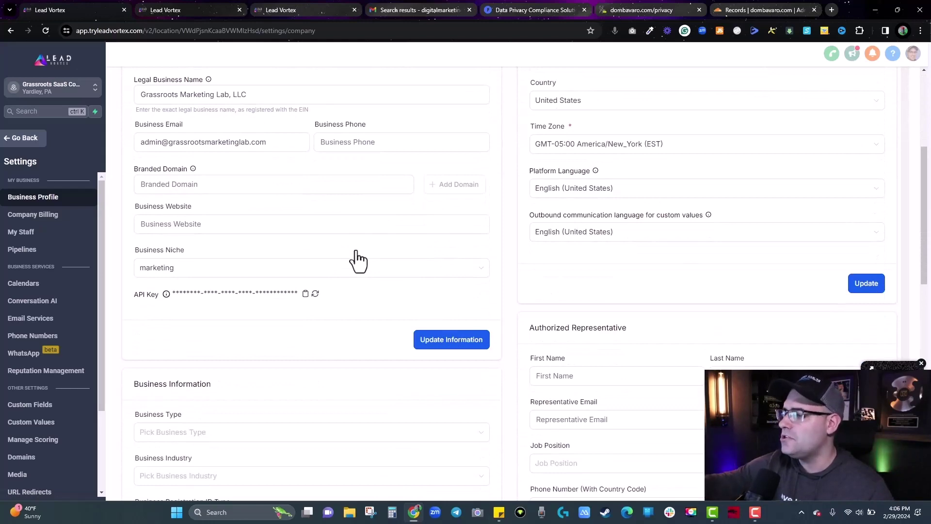
scroll(359, 262, down, 5)
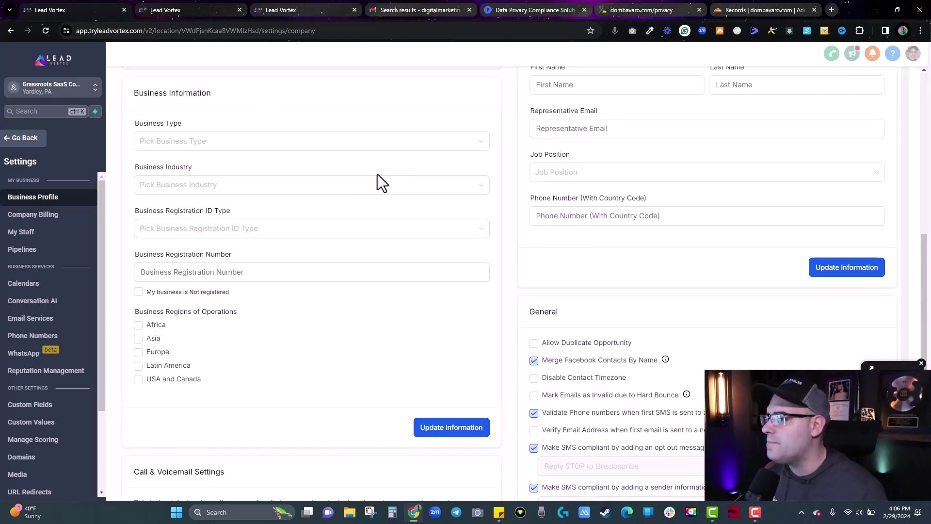
click(323, 140)
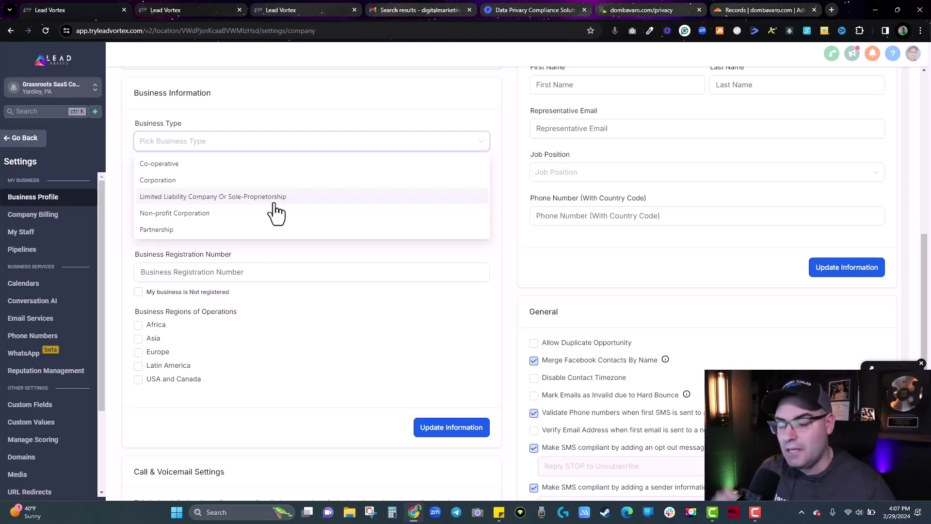
Set Business Type to Limited Liability Company and Business Industry to Media
click(274, 202)
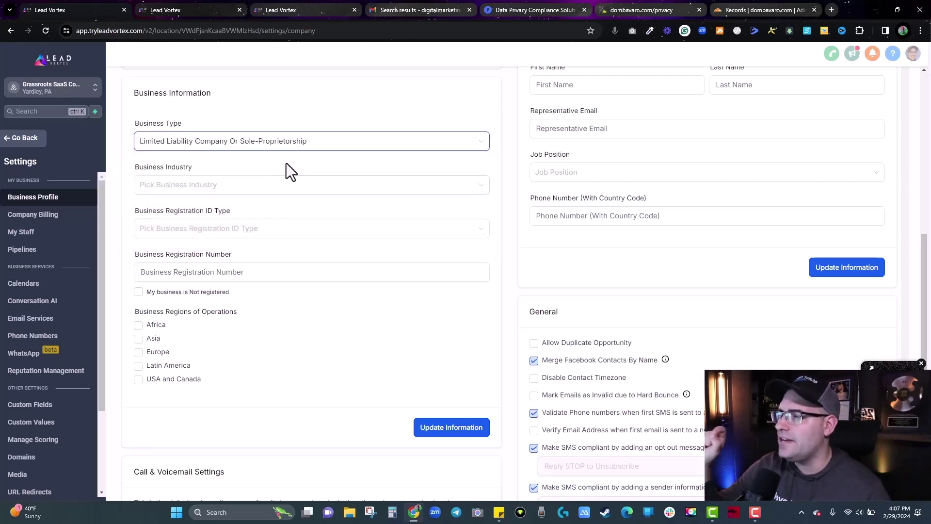
click(292, 185)
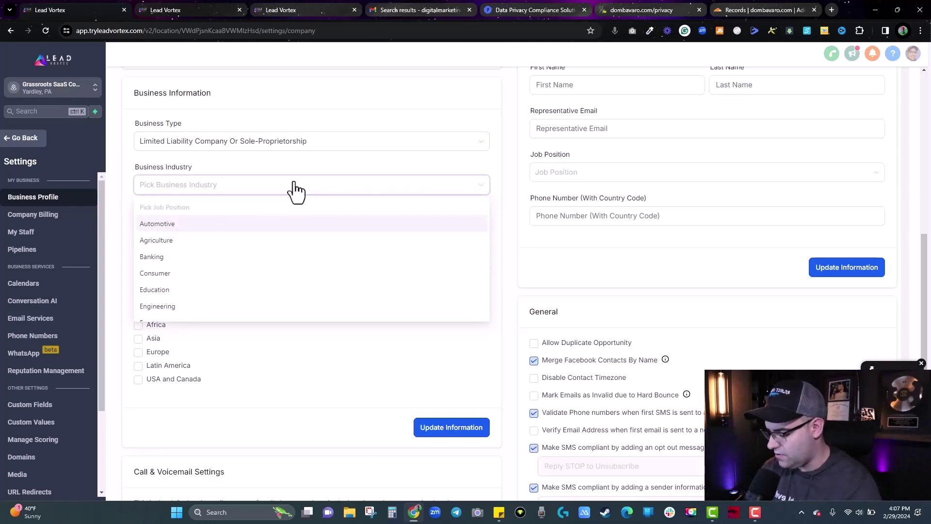
click(277, 189)
click(218, 193)
scroll(218, 288, down, 1)
scroll(205, 282, down, 5)
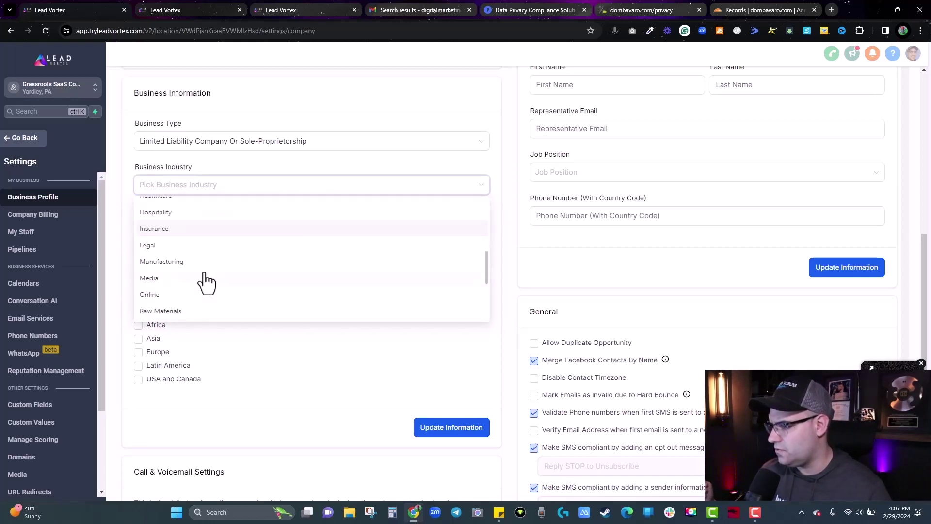
scroll(199, 271, up, 1)
click(150, 278)
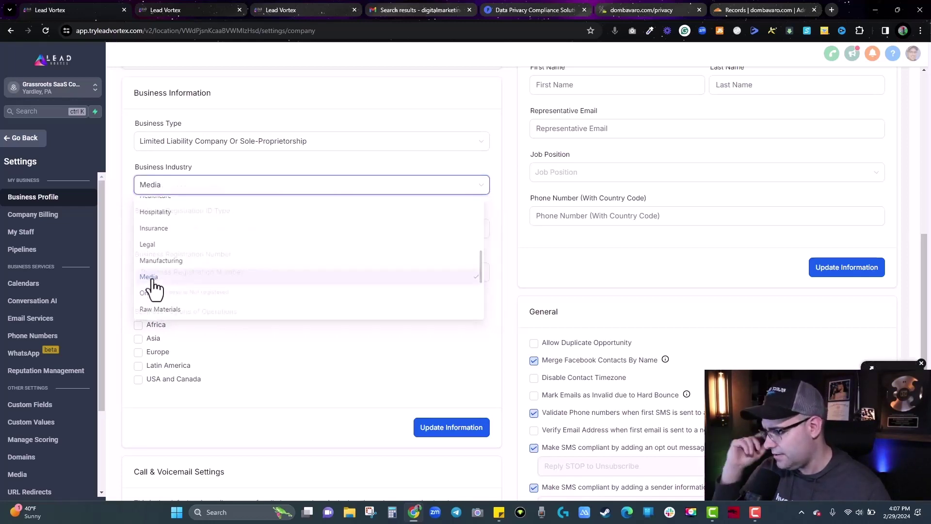
scroll(247, 245, up, 1)
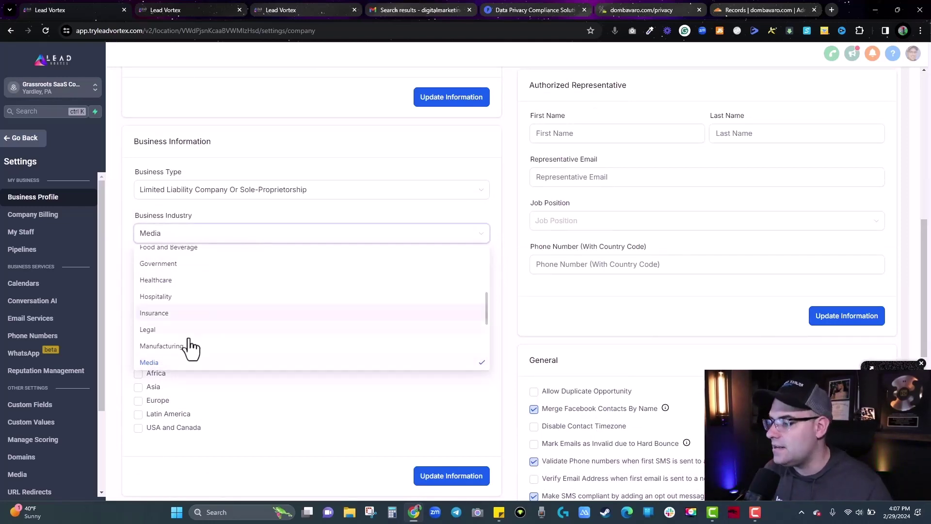
click(186, 364)
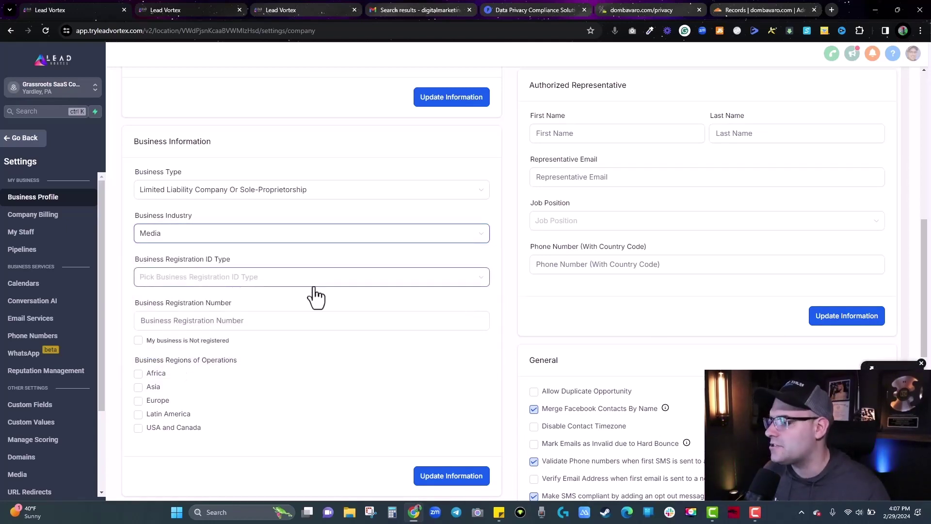
Choose USA EIN as ID type, paste the EIN, tick USA and Canada, and update
scroll(270, 264, down, 1)
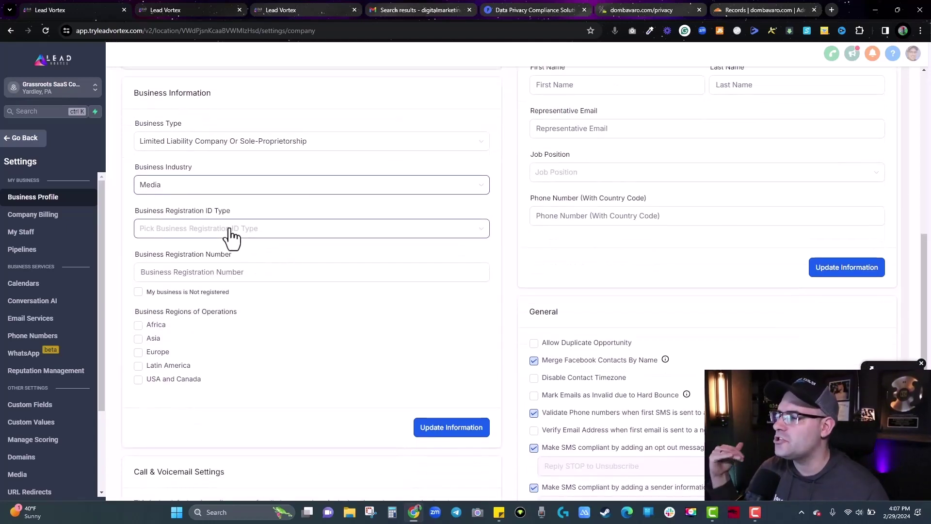
click(230, 235)
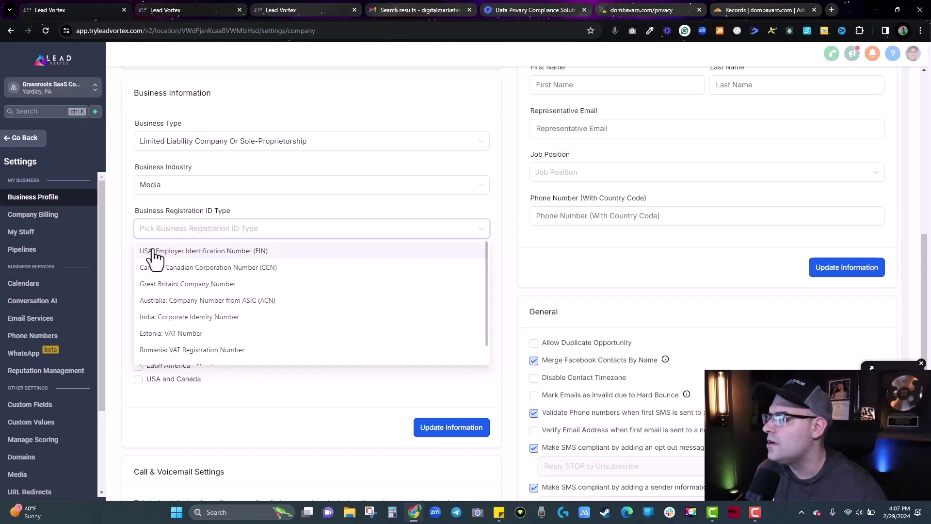
click(273, 253)
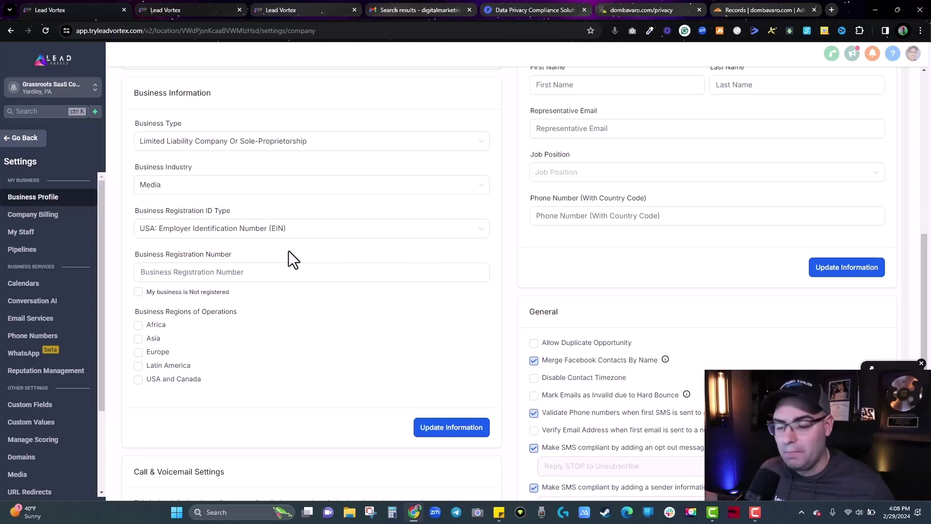
click(181, 274)
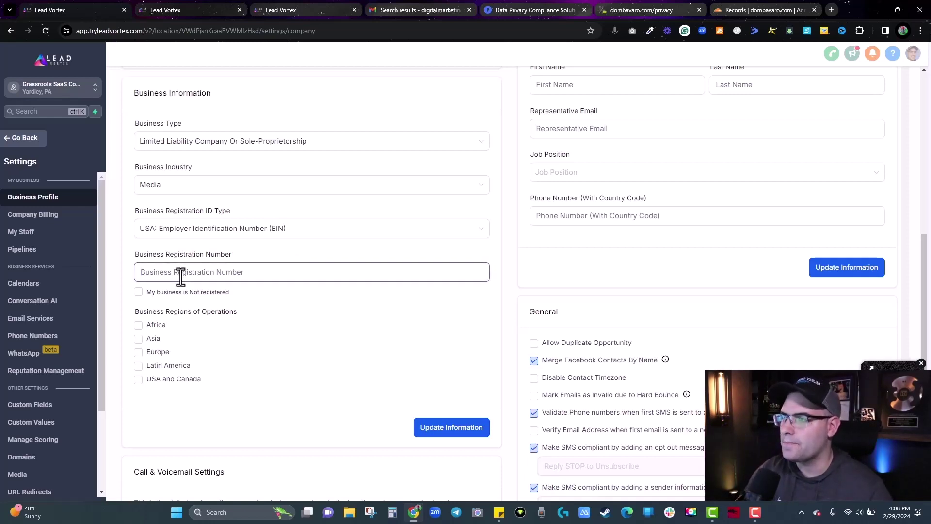
key(ctrl+v)
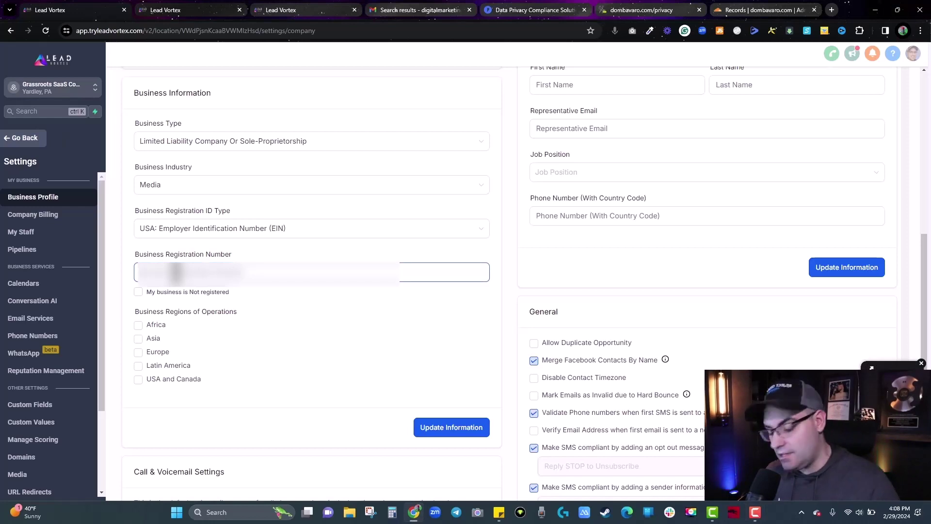
click(275, 310)
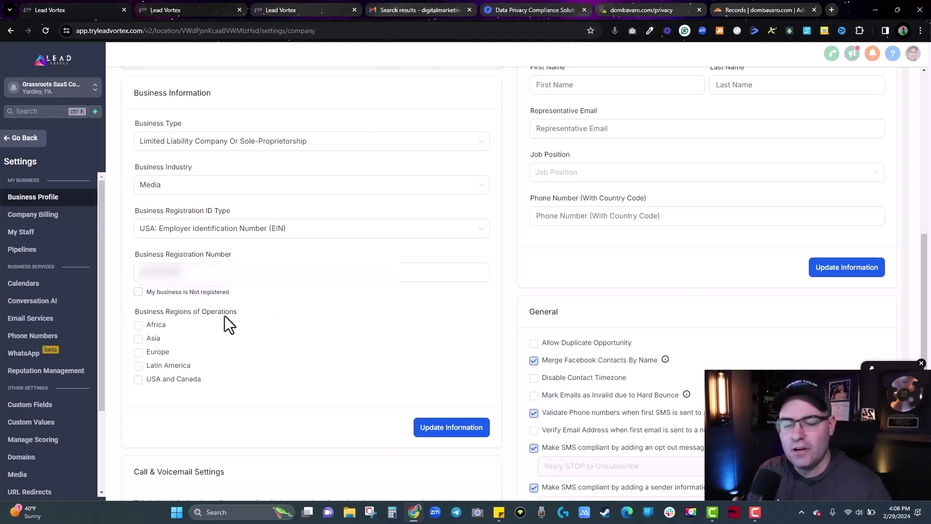
click(138, 380)
click(472, 430)
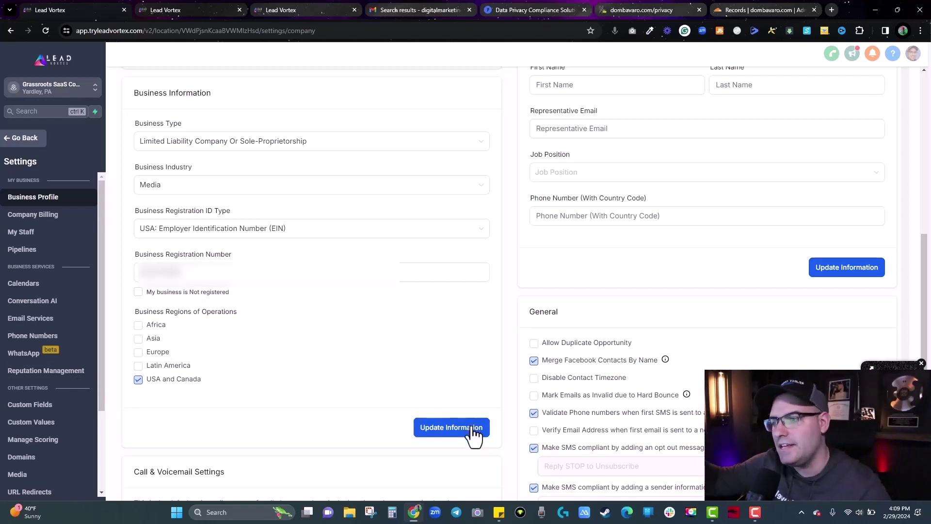
scroll(612, 310, down, 2)
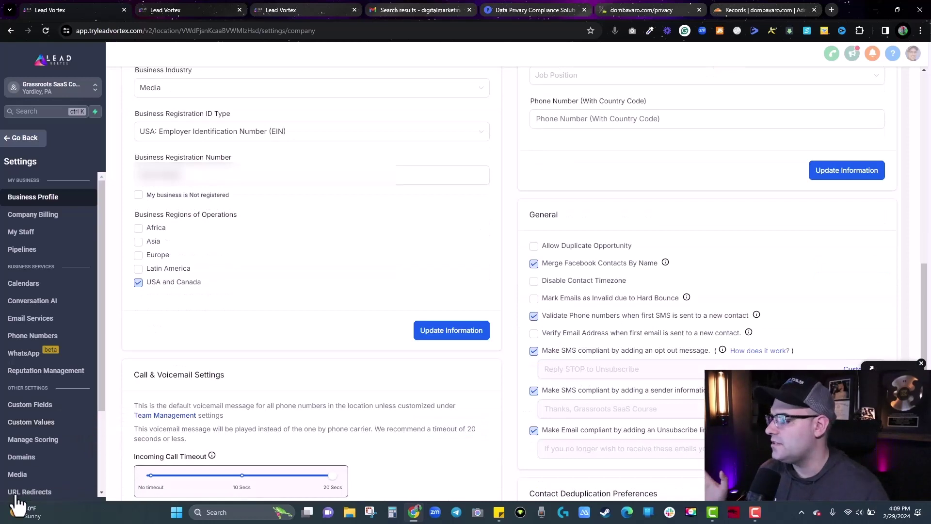
Return to Phone Numbers and scroll the A2P wizard down to Start Registering Now
scroll(29, 466, down, 3)
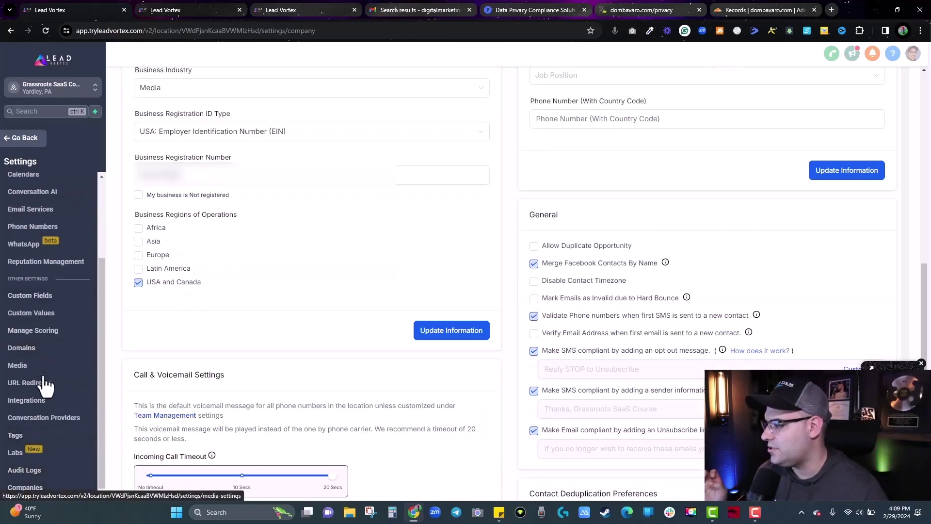
scroll(51, 339, up, 2)
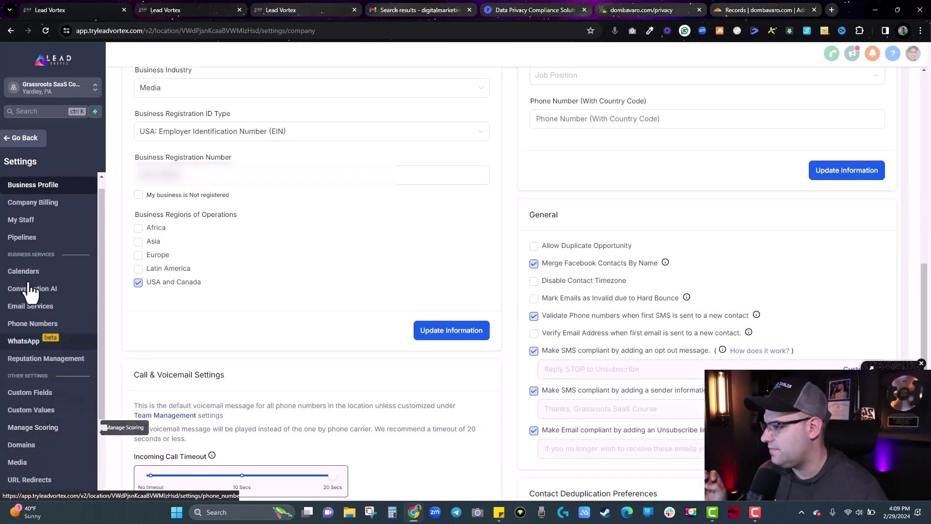
click(25, 325)
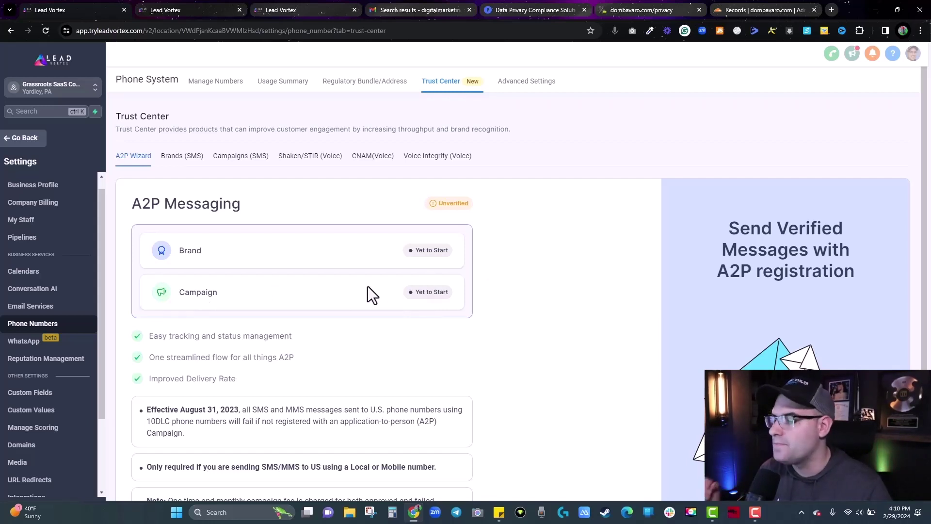
scroll(367, 286, down, 3)
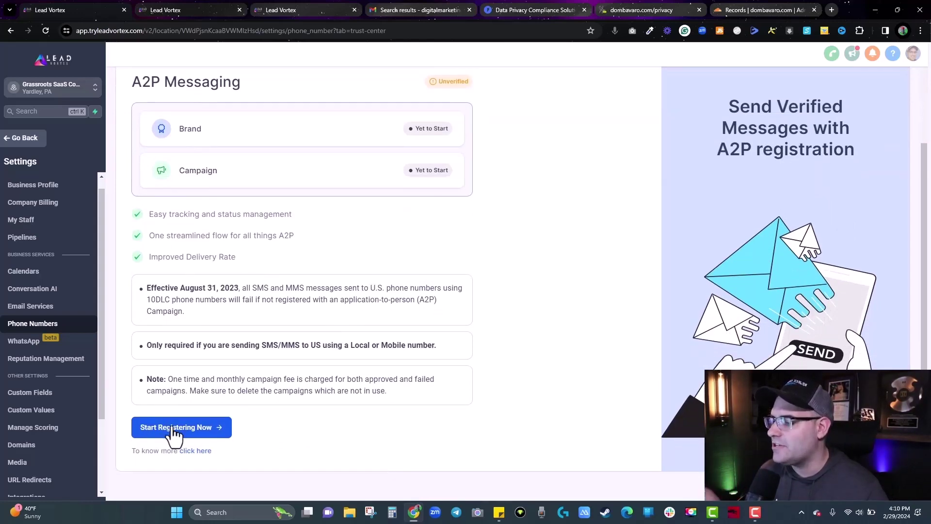
click(173, 428)
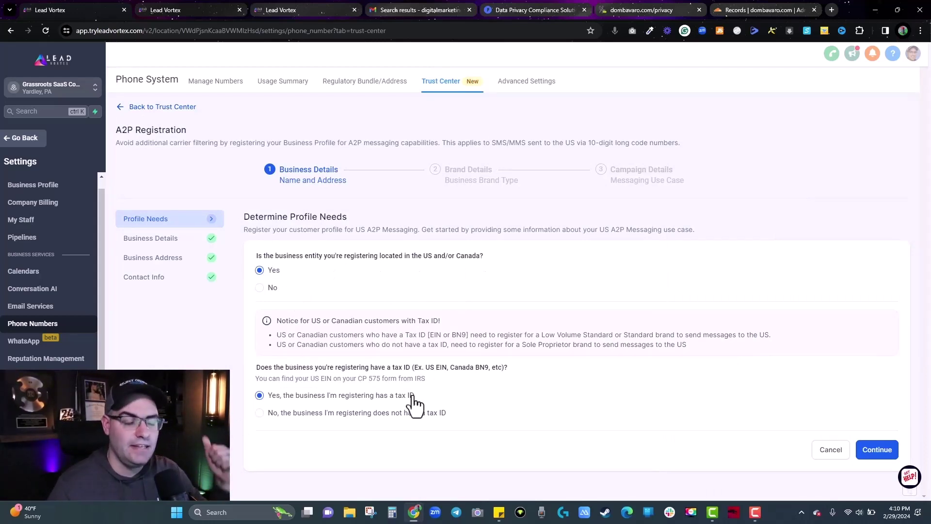
click(888, 451)
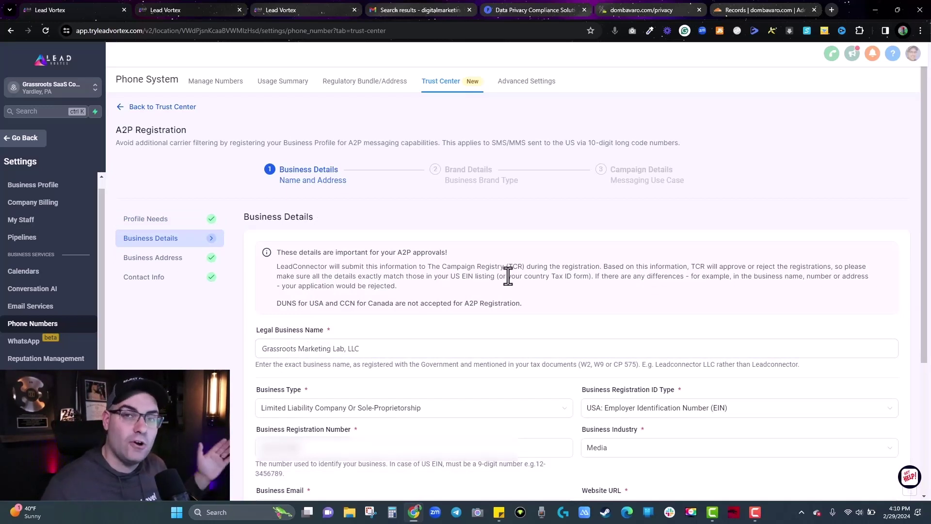
scroll(507, 276, down, 4)
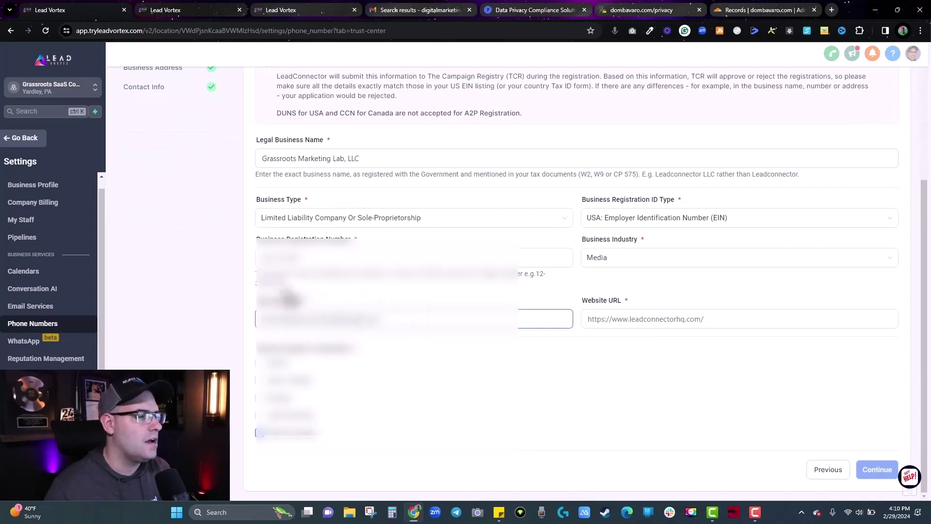
click(649, 322)
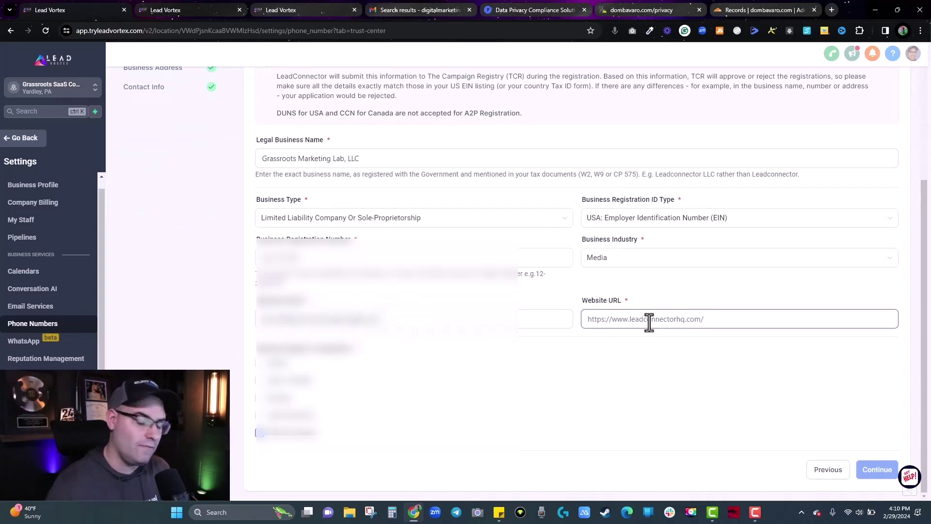
text(https:)
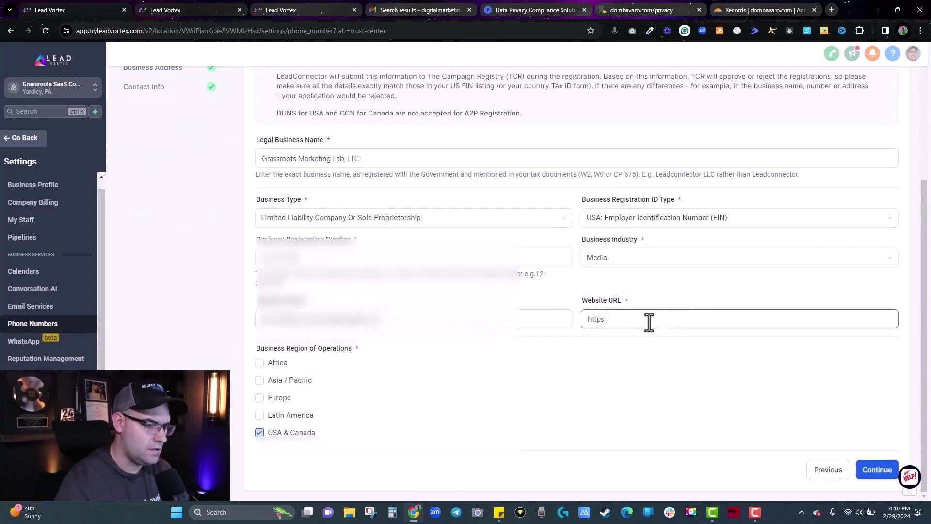
text(//dombavaro.com)
click(677, 387)
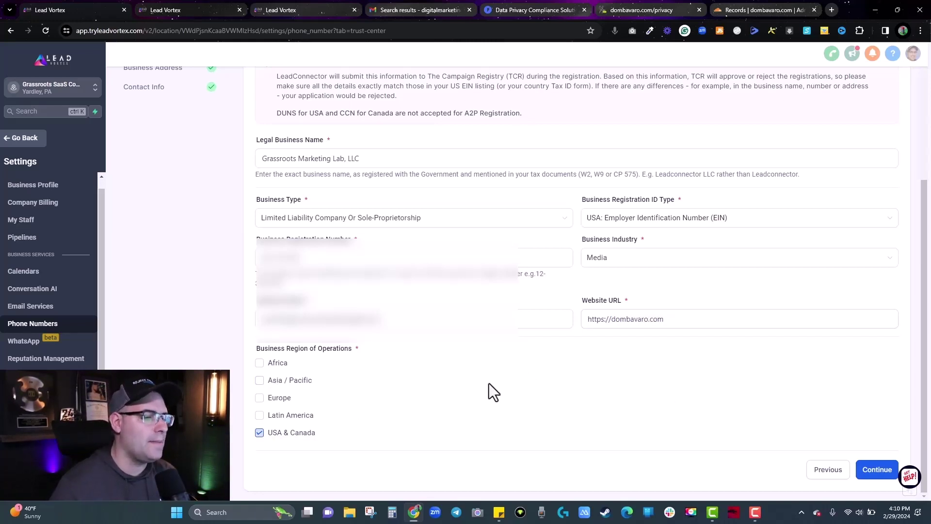
Pass the business address step and autofill the authorized representative's contact info
click(873, 470)
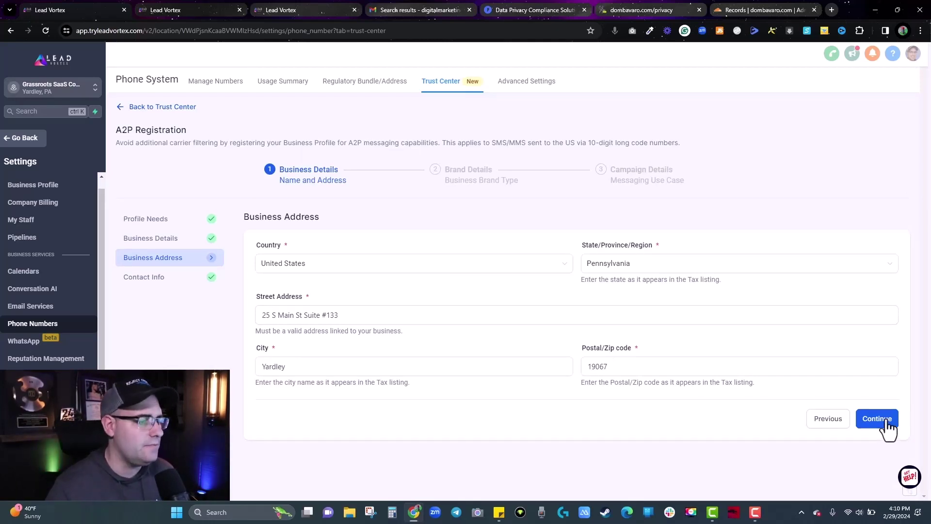
click(886, 420)
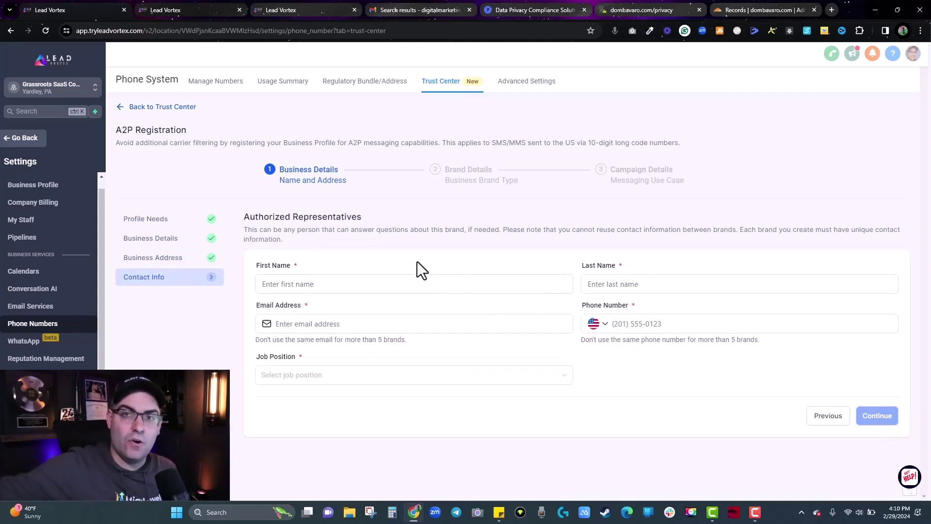
click(405, 280)
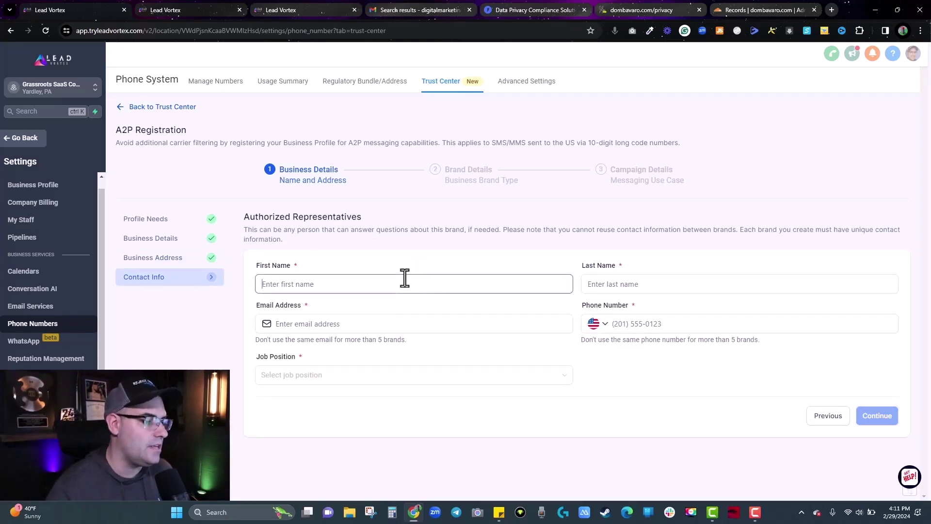
text(Do)
key(Down)
key(Return)
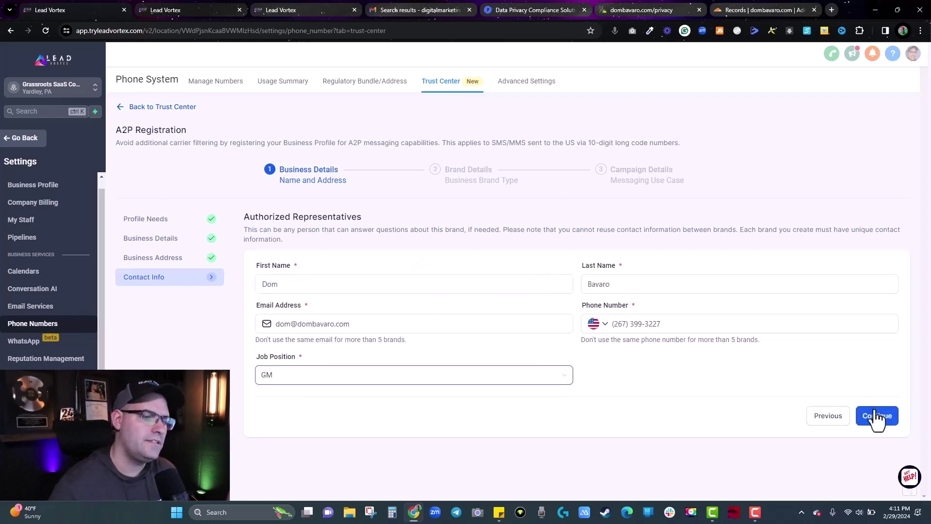
click(877, 417)
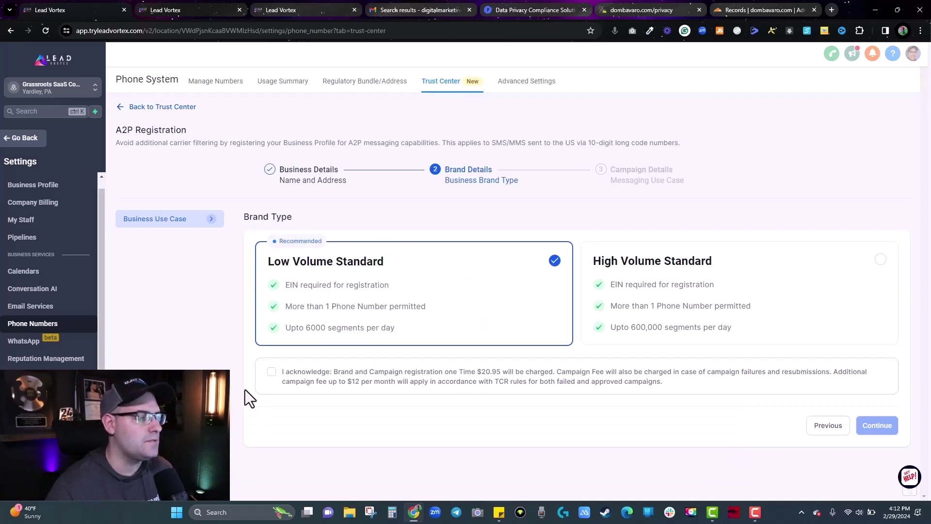
Keep Low Volume Standard, acknowledge the registration fee, and continue to Campaign Details
click(272, 372)
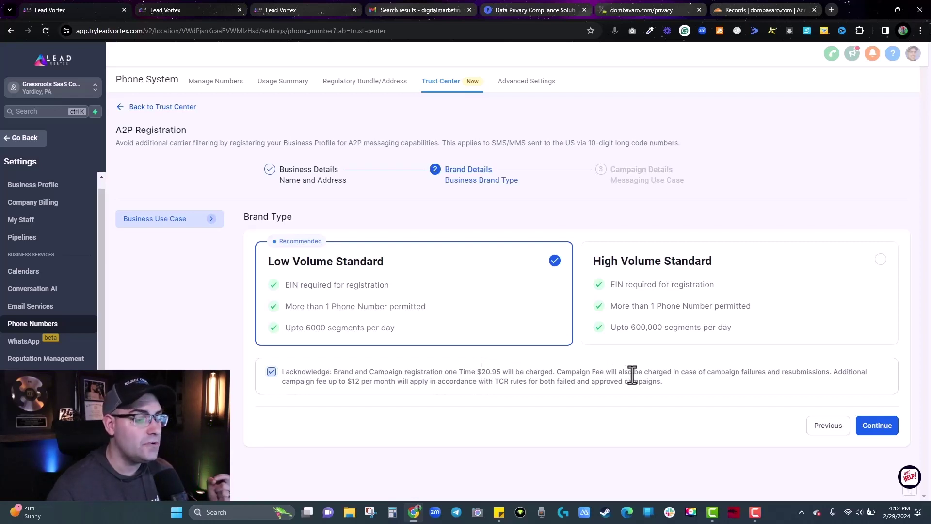
drag(556, 372, 808, 374)
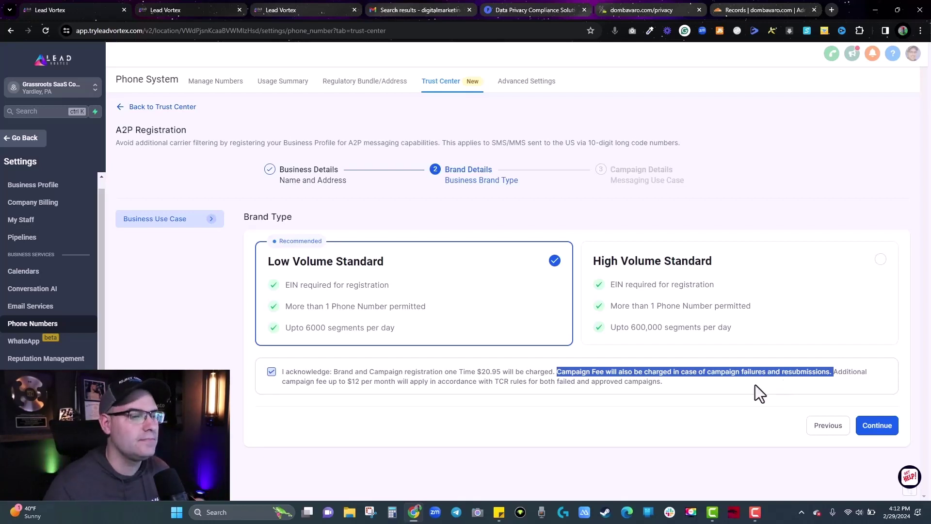
click(569, 397)
click(880, 435)
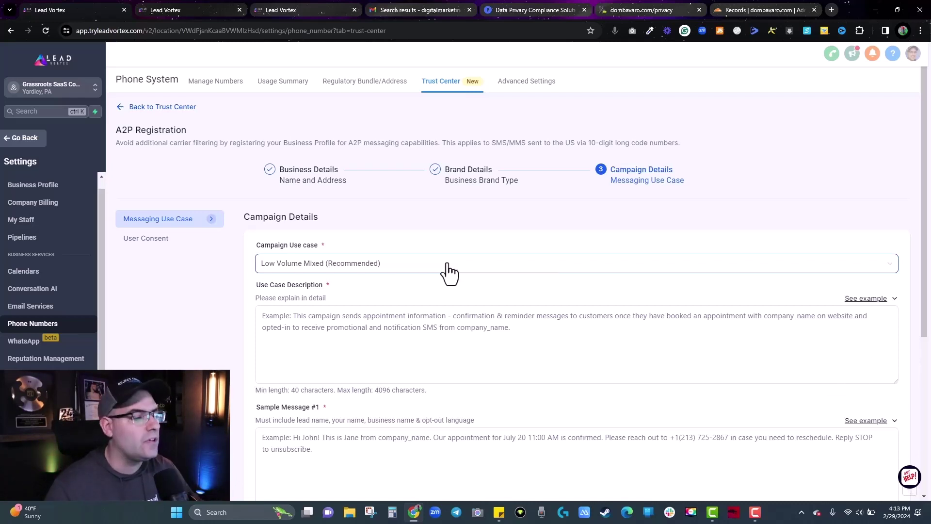
click(445, 268)
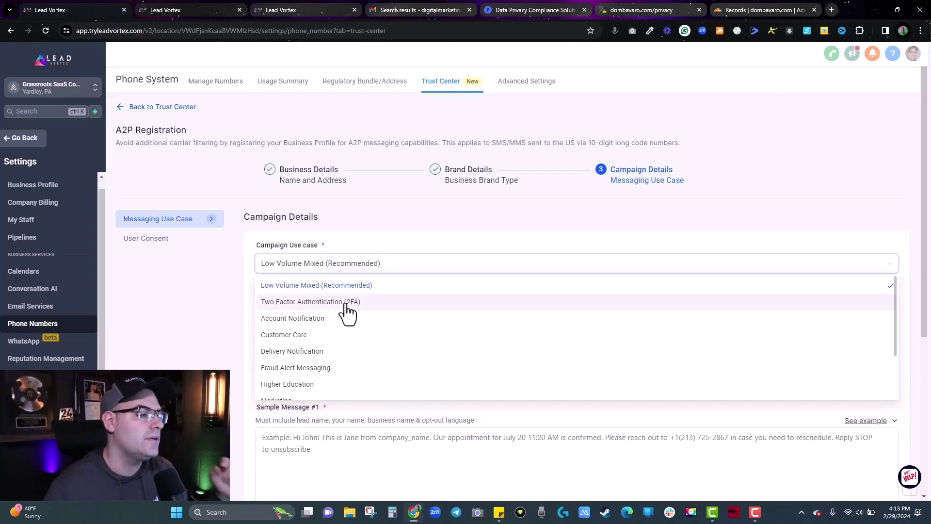
click(353, 287)
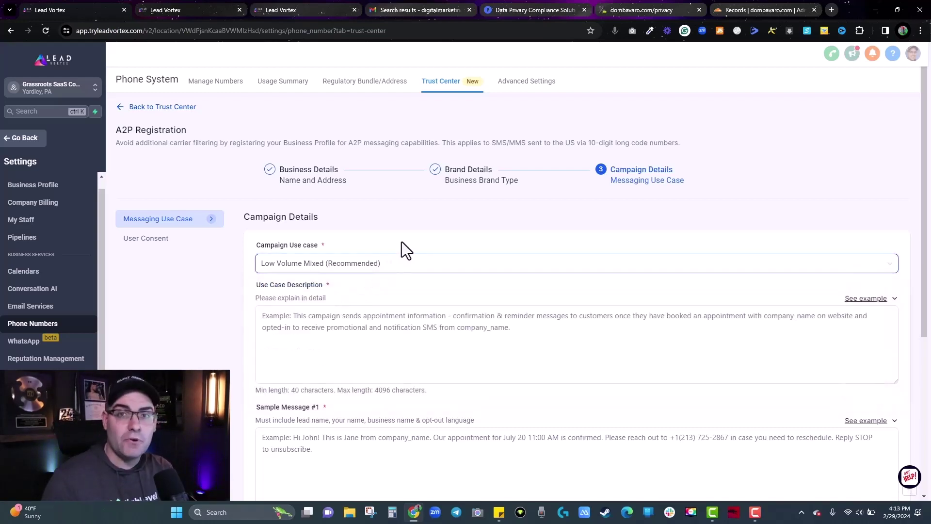
click(402, 267)
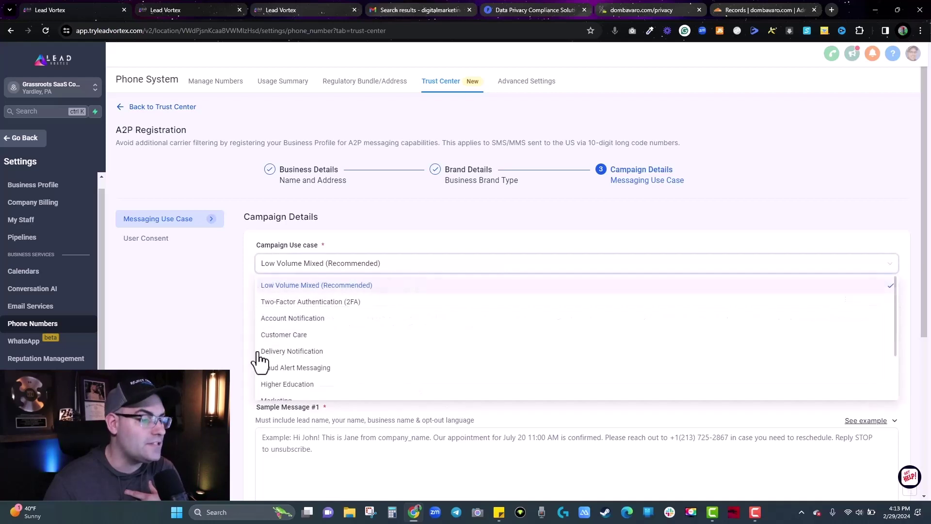
click(284, 336)
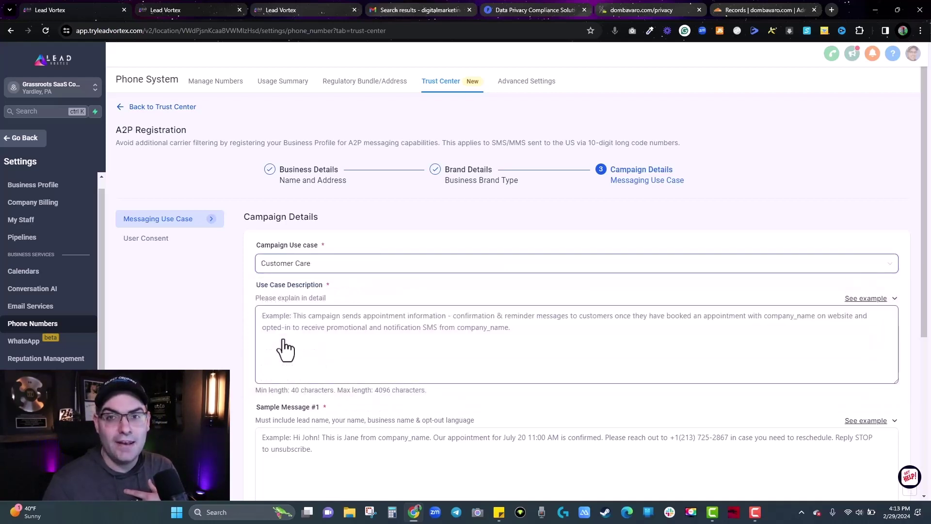
click(306, 264)
click(313, 285)
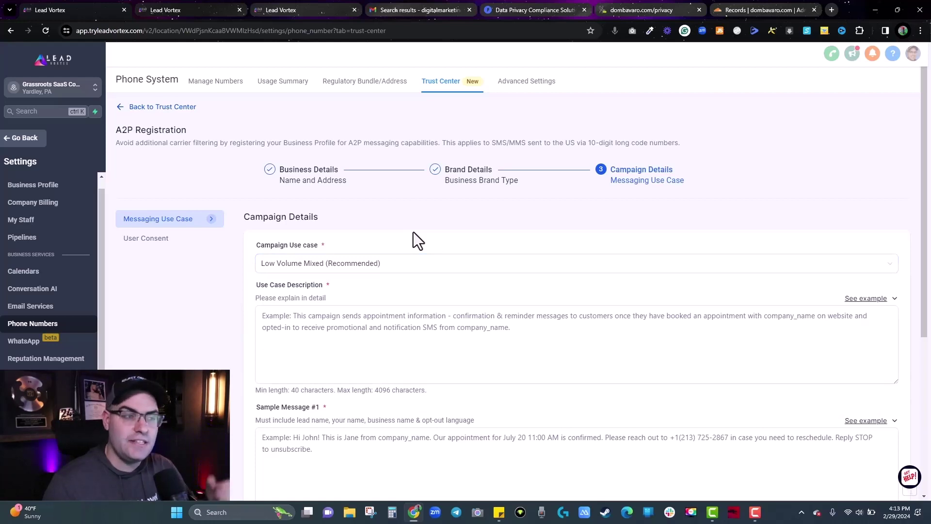
click(360, 338)
scroll(842, 232, down, 1)
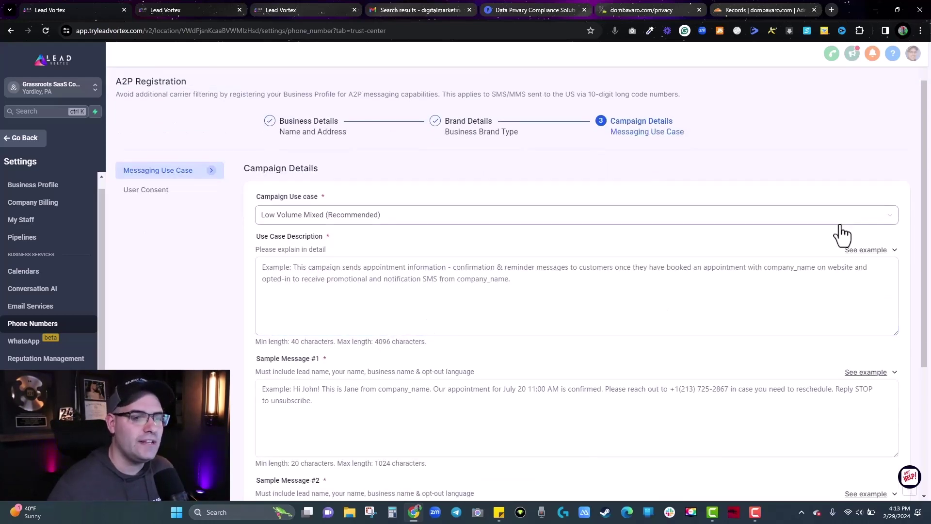
Paste the first example description and add 'I also send course login credentials via SMS as well.'
click(887, 254)
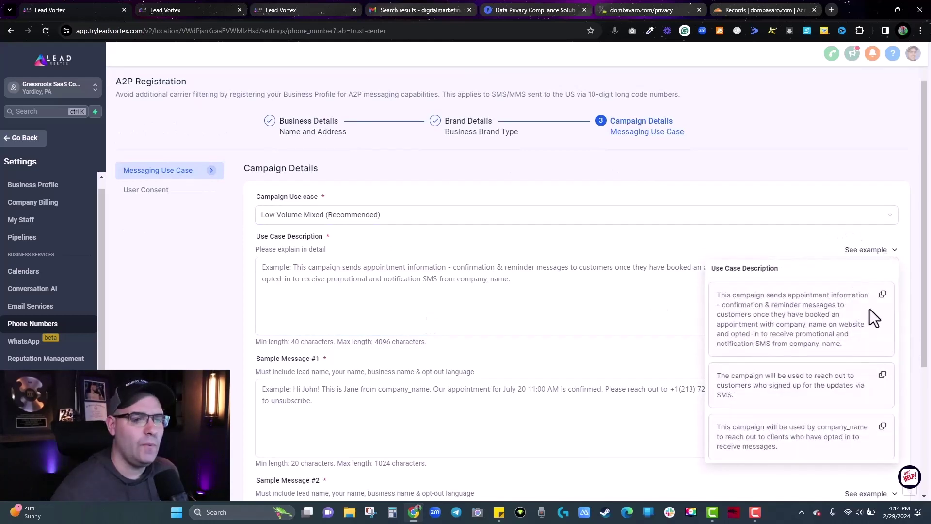
click(881, 297)
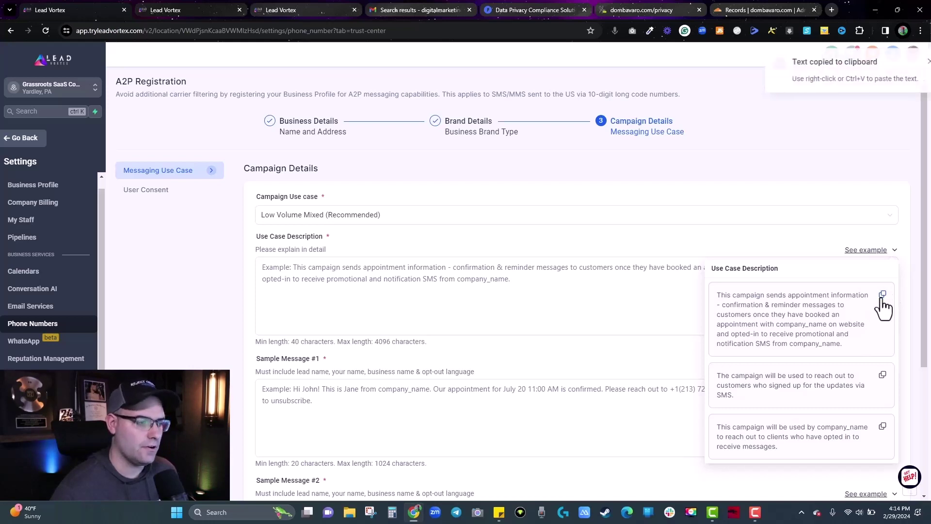
click(823, 264)
key(ctrl+v)
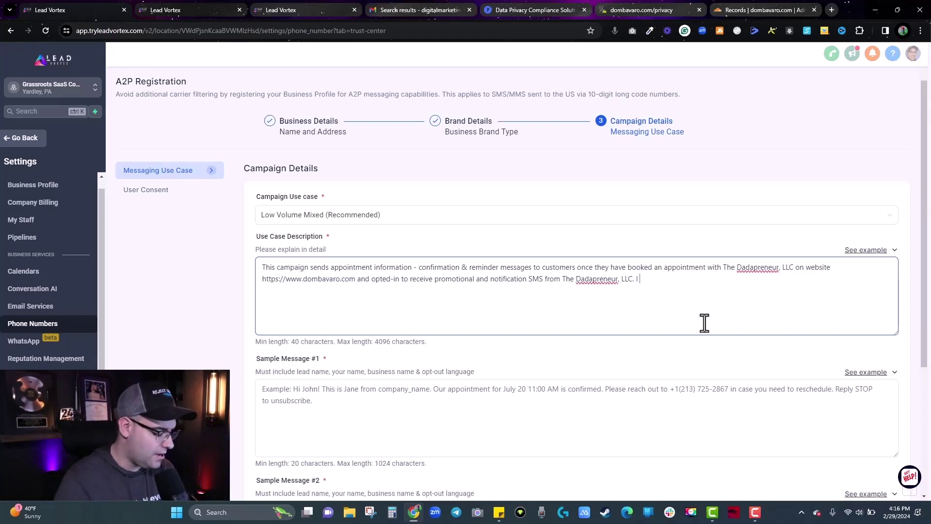
text(I also send course login cre)
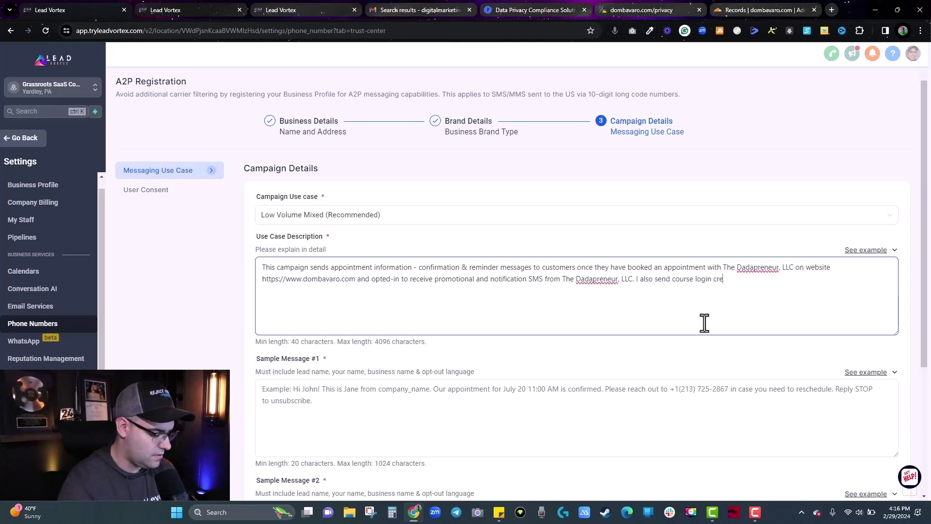
text(dentials via SMS as well.)
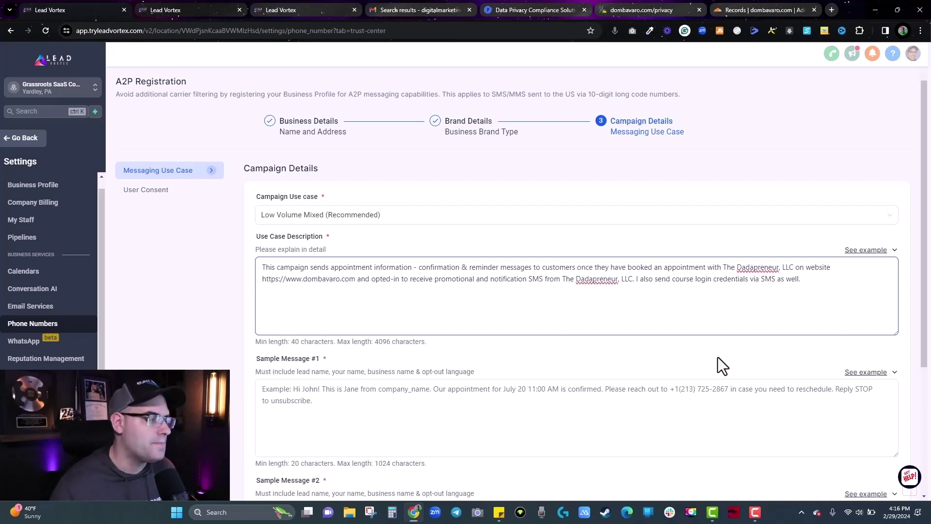
Paste the first suggested July 20 appointment-confirmation example into Sample Message #1
scroll(543, 313, down, 3)
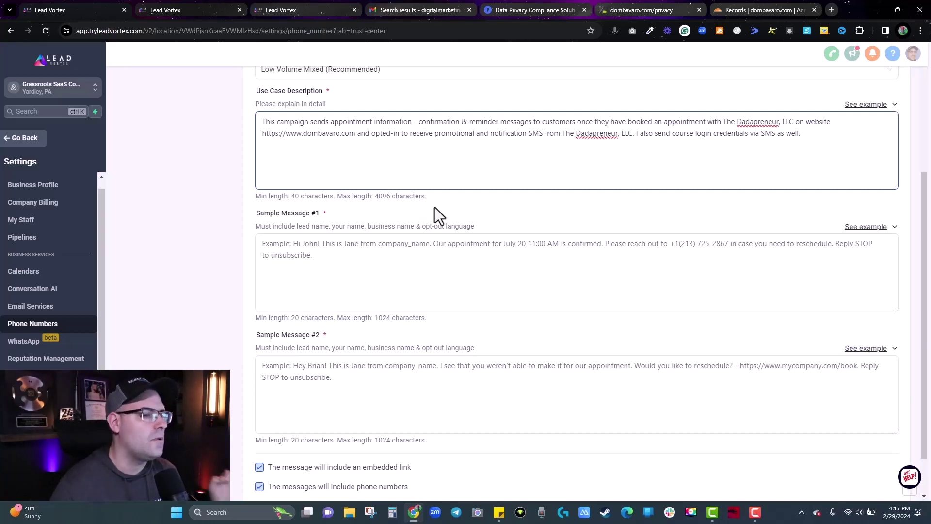
click(872, 231)
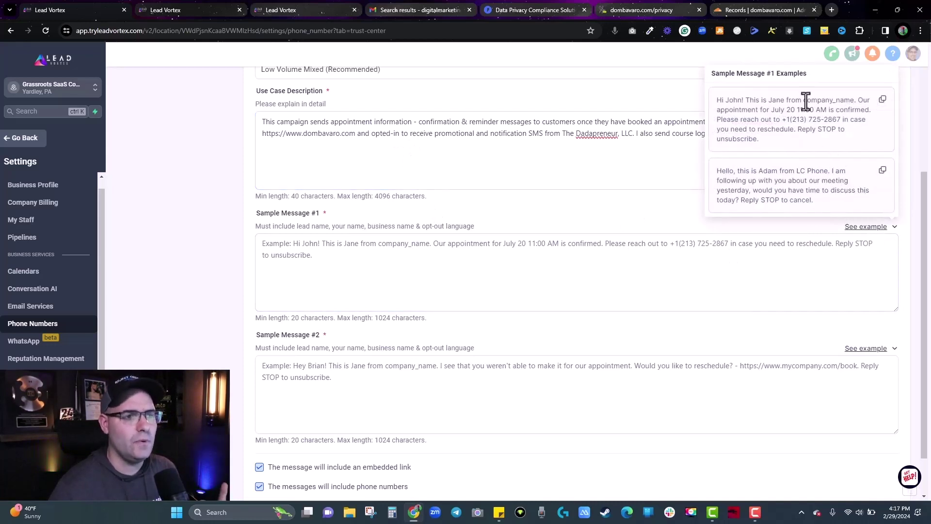
click(882, 101)
click(318, 281)
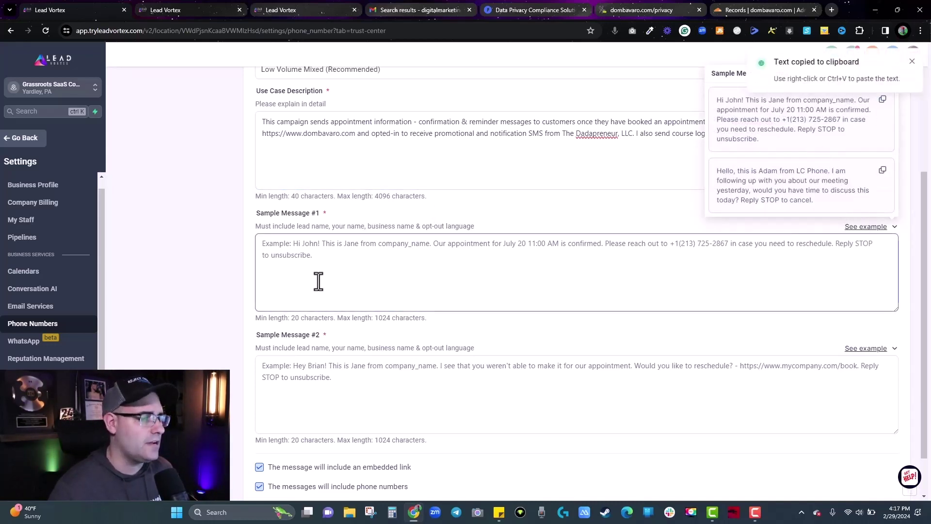
key(ctrl+v)
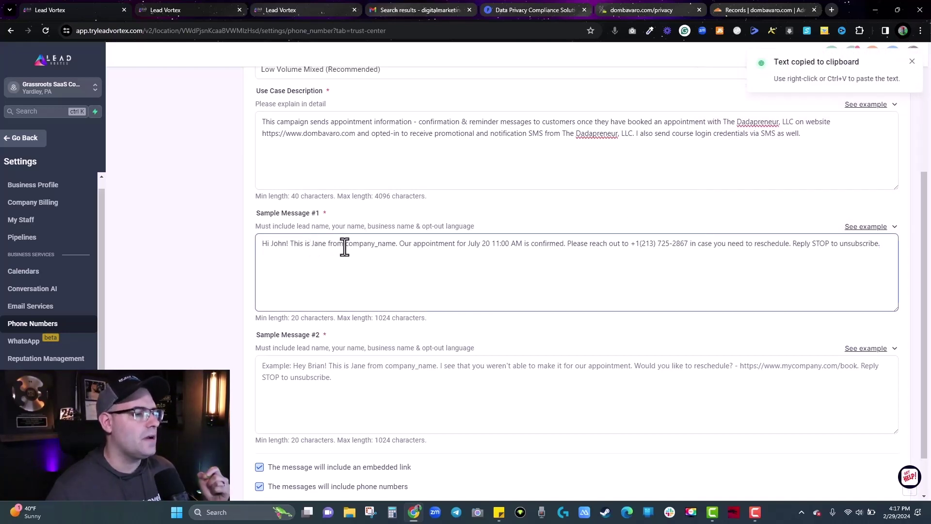
Replace the placeholders with The Dadapreneur, LLC, the sender's first name, and a callback number
drag(346, 245, 394, 246)
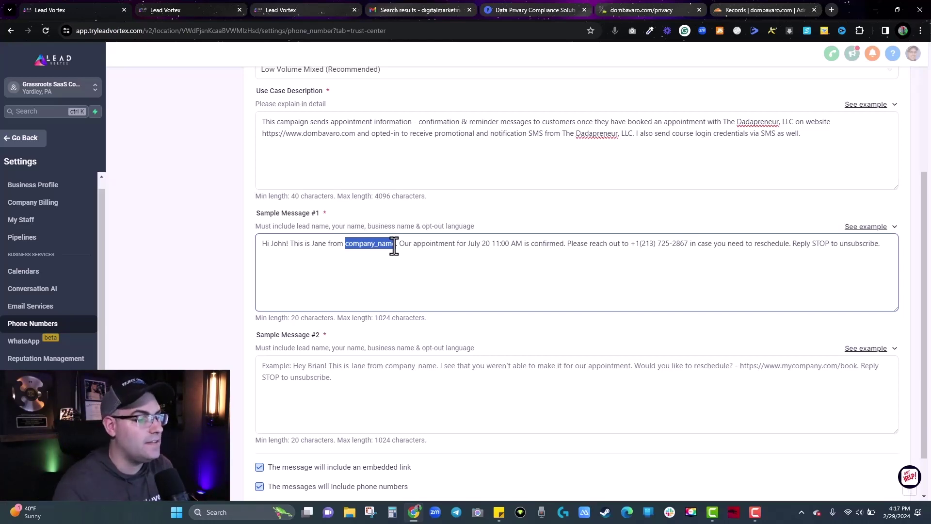
text(The Dadapreneur, LLC)
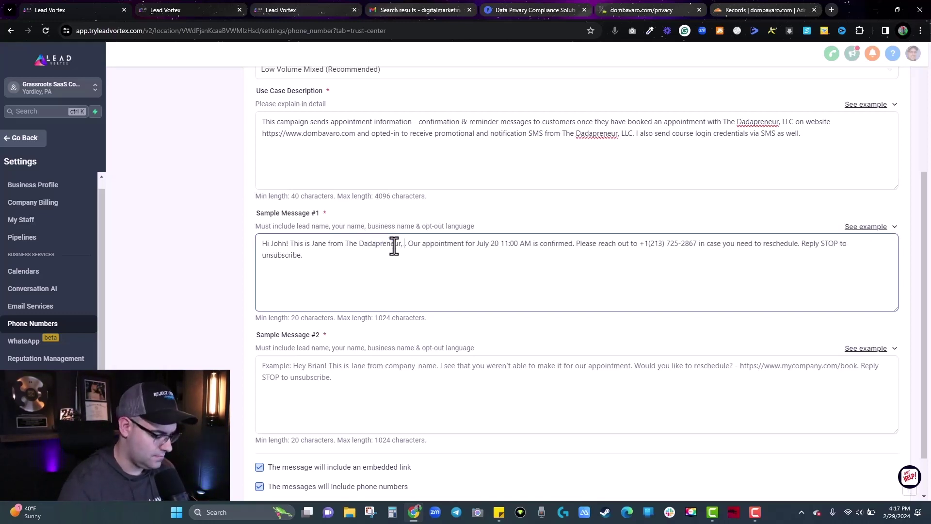
click(323, 244)
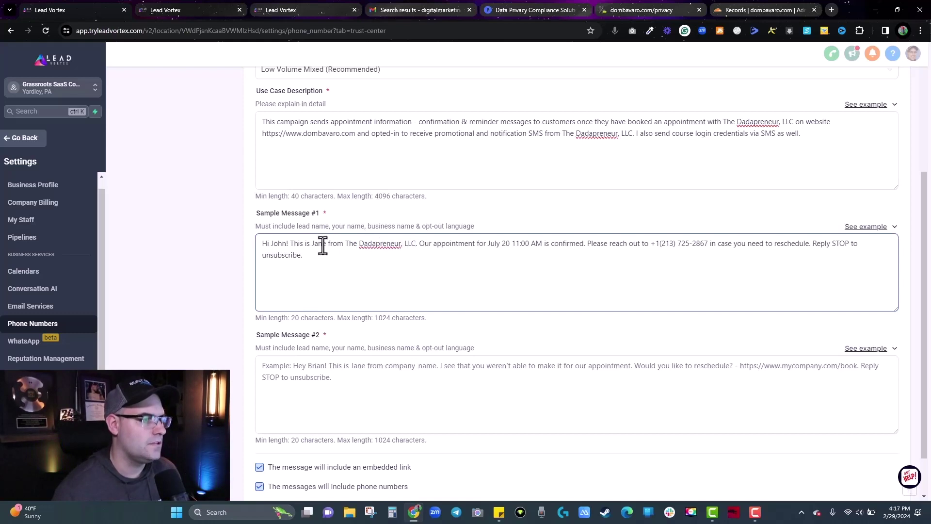
key(BackSpace)
key(BackSpace)
key(BackSpace)
key(BackSpace)
text(Dom)
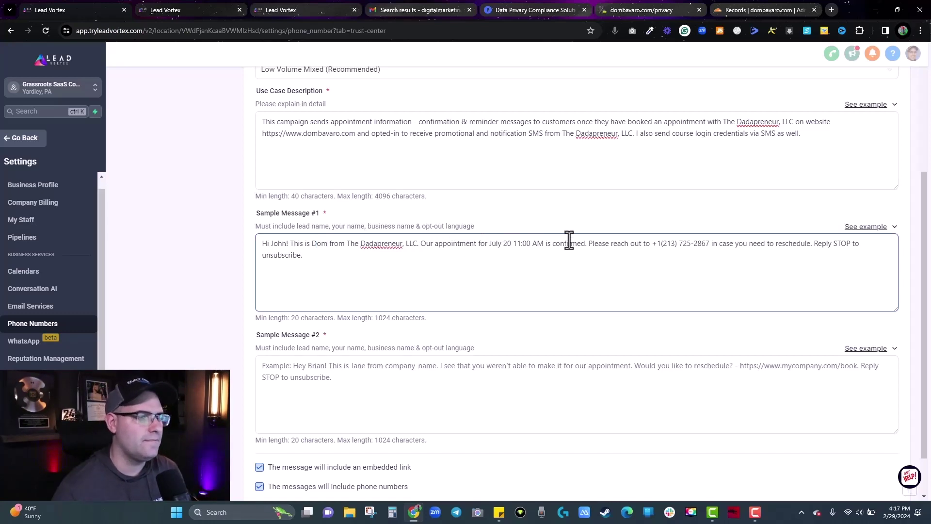
drag(661, 244, 707, 242)
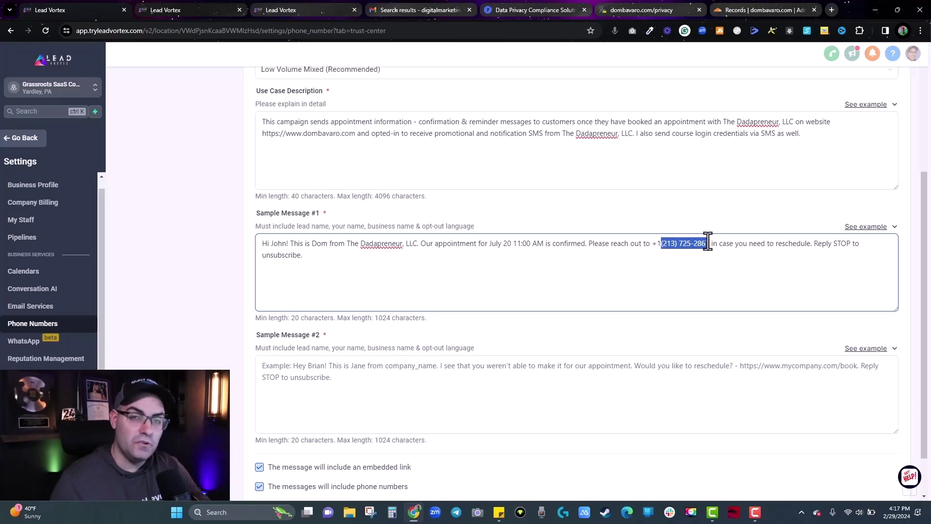
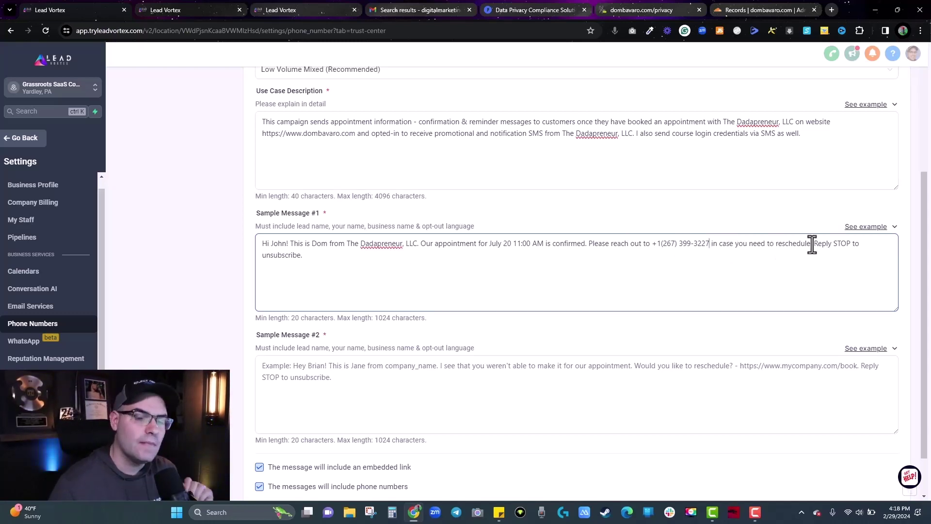
drag(811, 245, 836, 261)
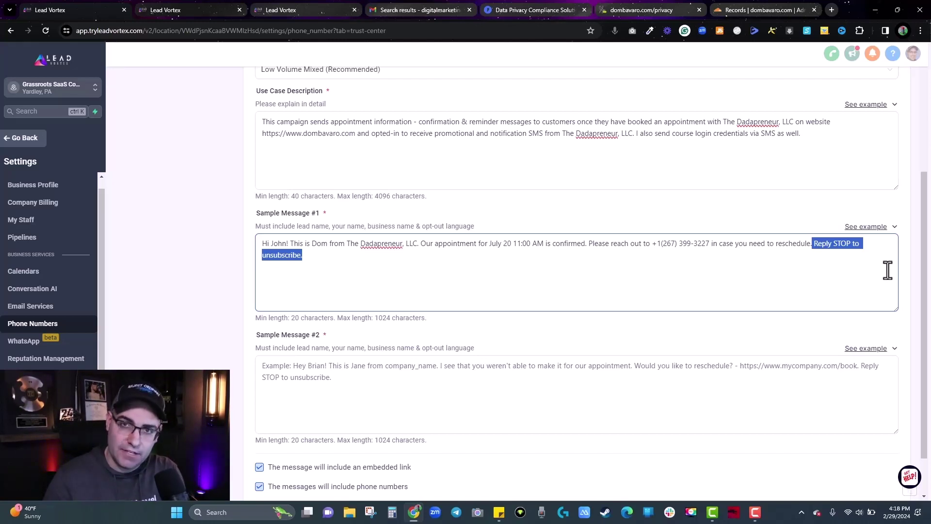
Review Sample Message #1 by highlighting the lead's name, sender name, business name and opt-out language
drag(267, 246, 418, 246)
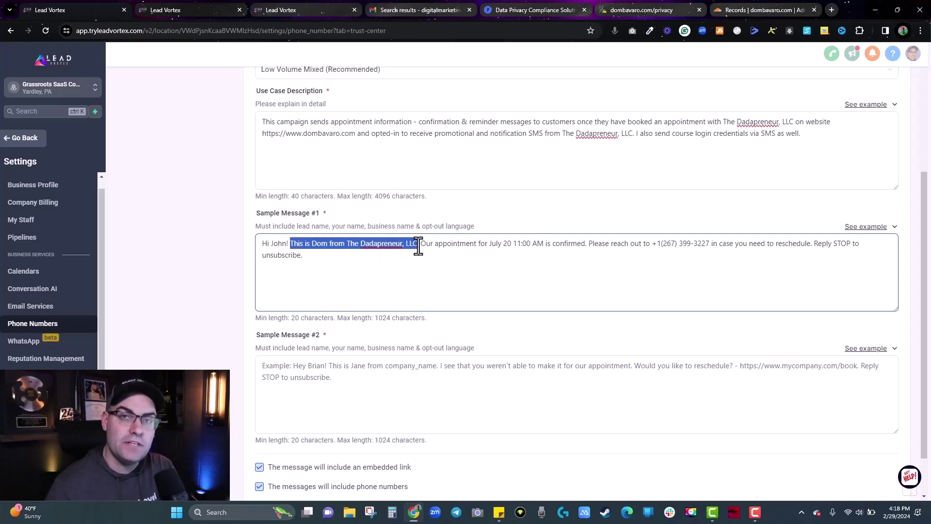
click(316, 244)
drag(311, 245, 329, 245)
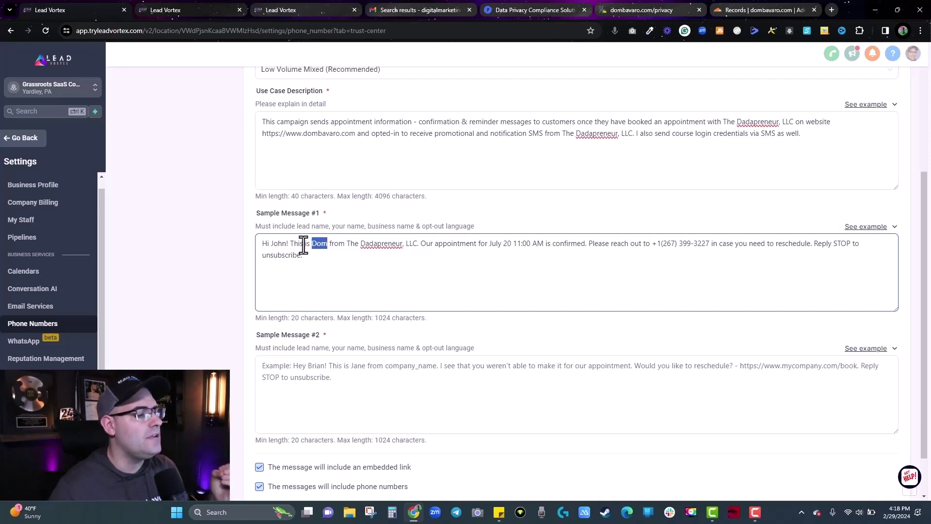
drag(347, 243, 417, 245)
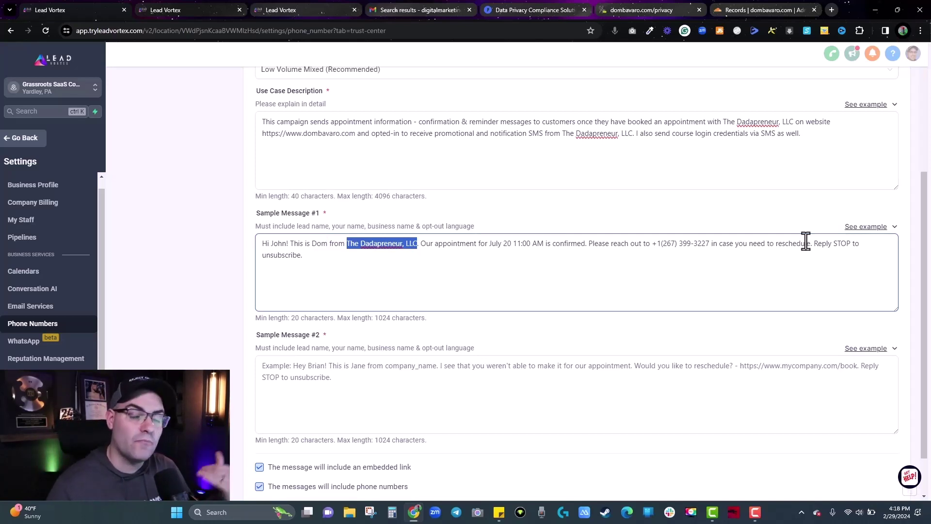
drag(813, 242, 861, 253)
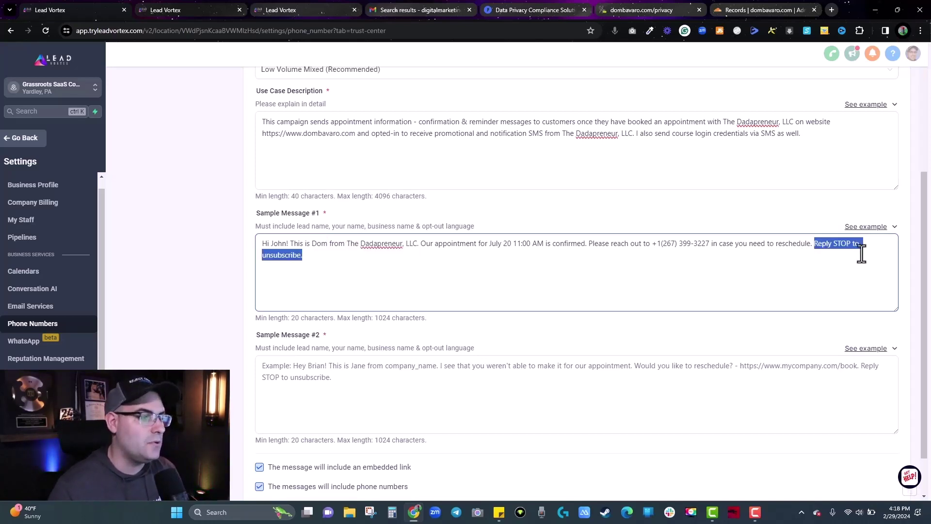
Type 'StdMsg Rates Apply' before 'Reply STOP to unsubscribe.' and remove the spaces to form 'StdMsgRatesApply'
click(815, 245)
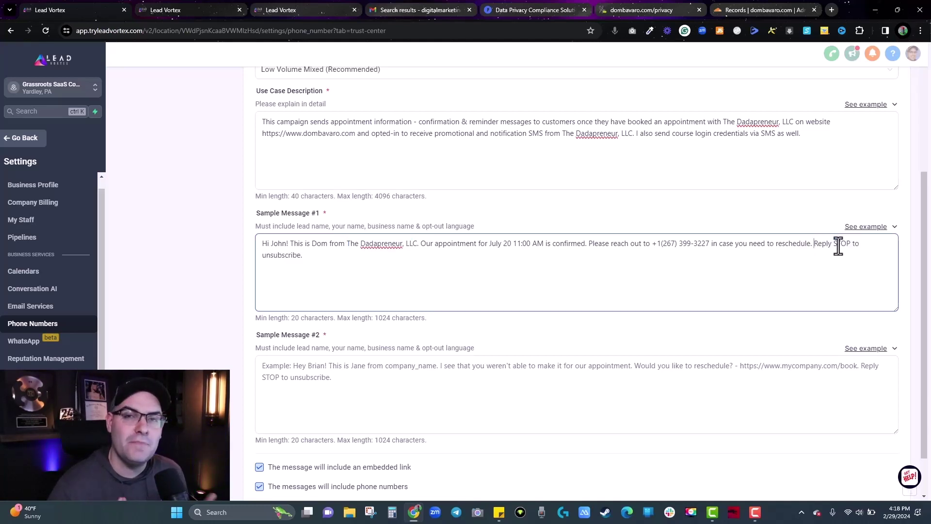
text(StdM)
text(sg Rates )
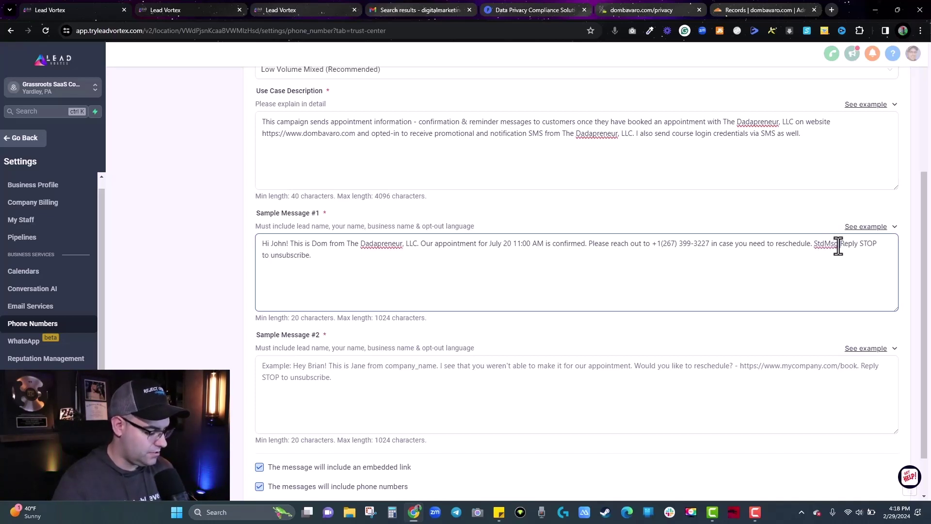
text(ApplyR)
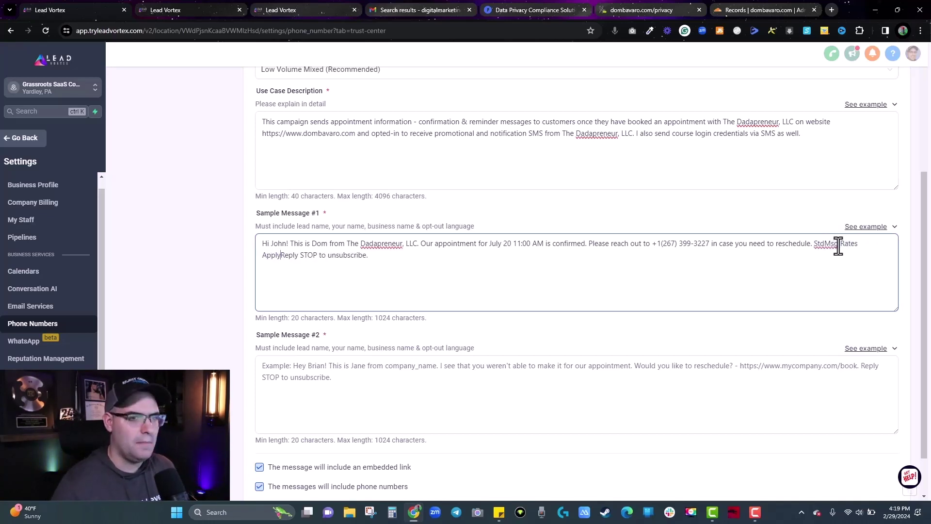
key(BackSpace)
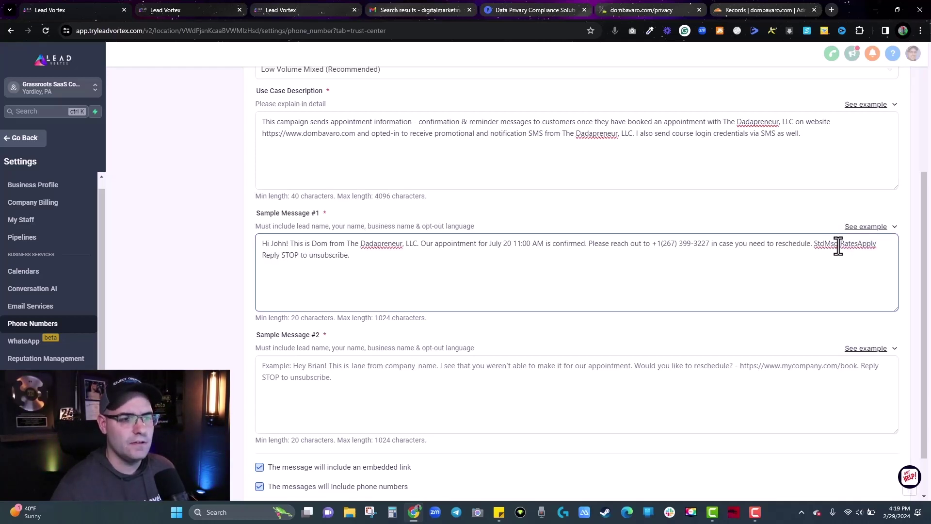
key(BackSpace)
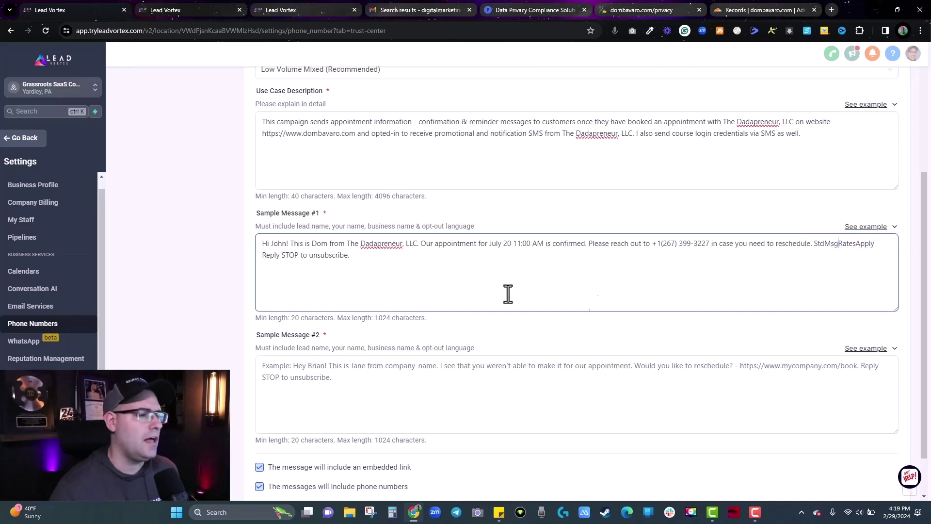
click(369, 254)
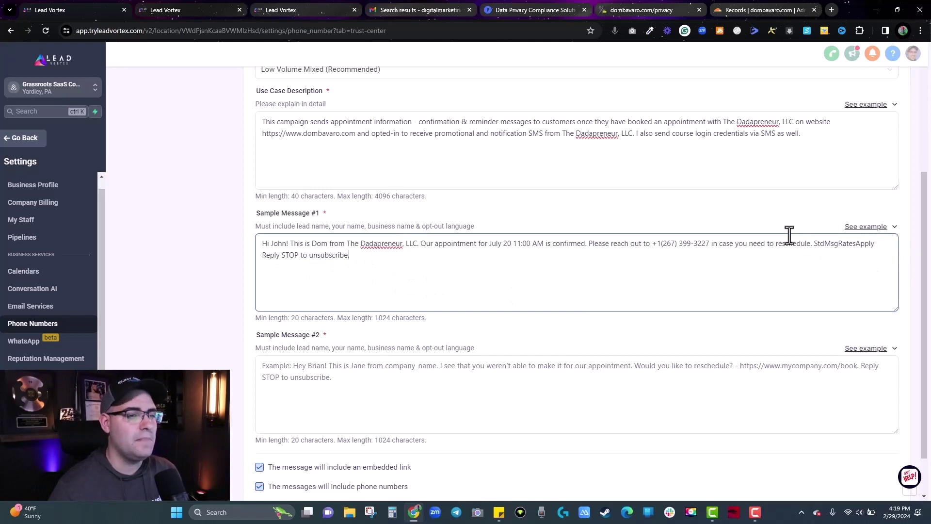
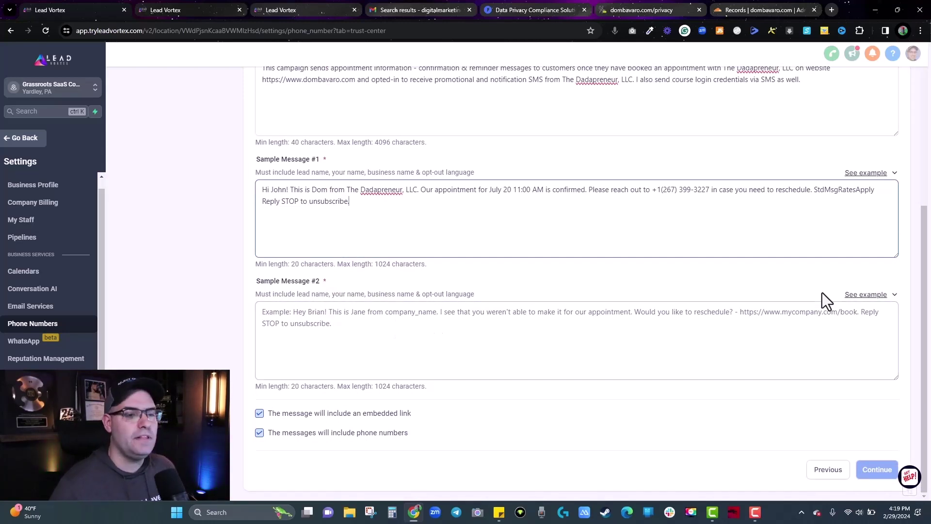
Paste the first reschedule example message into Sample Message #2
click(868, 295)
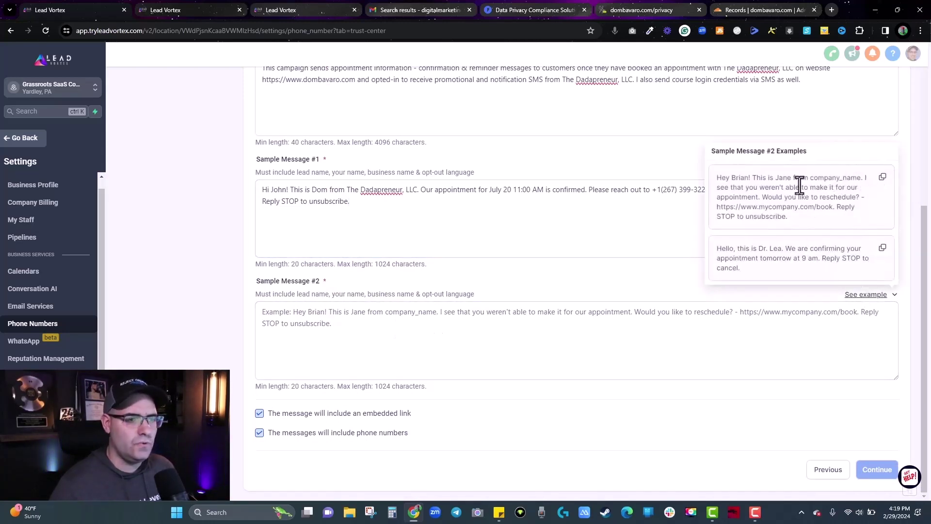
click(882, 178)
click(356, 322)
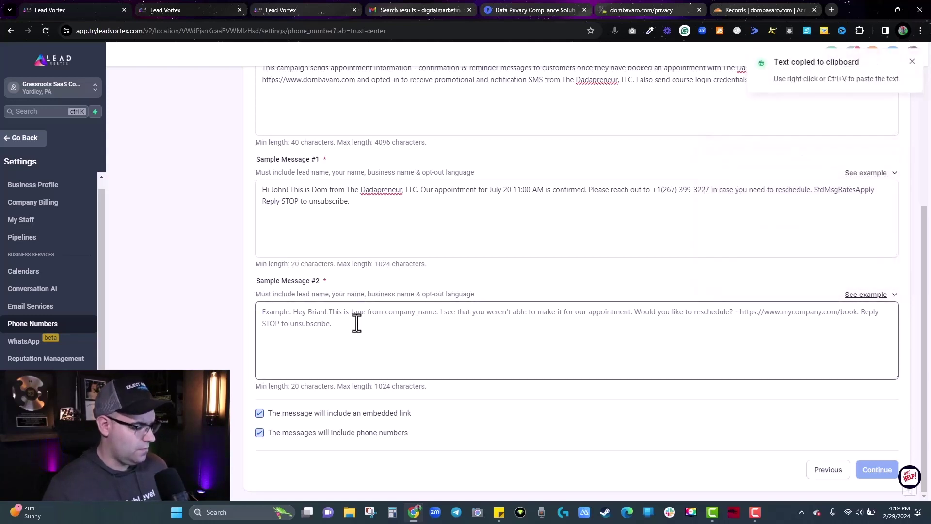
key(ctrl+v)
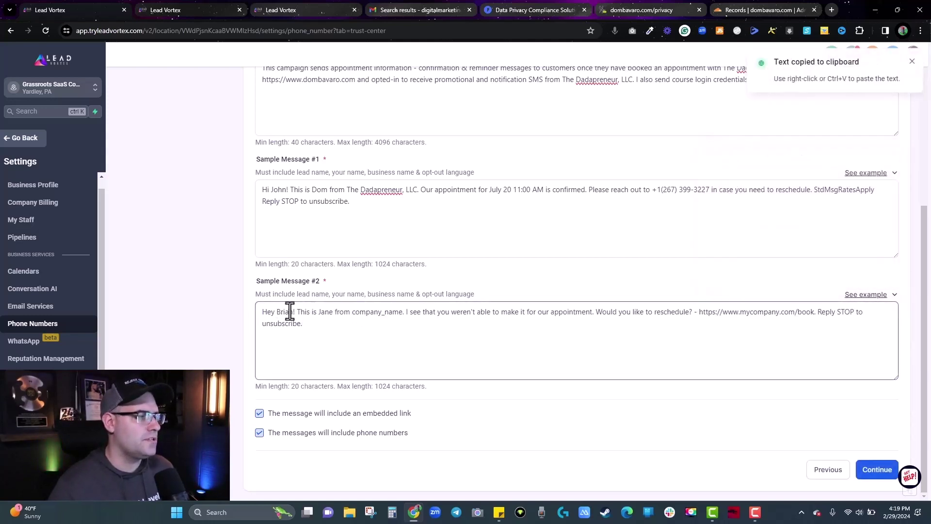
Replace the placeholders with the sender's first name, 'The Dadapreneur, LLC' and the dombavaro.com link
double_click(324, 313)
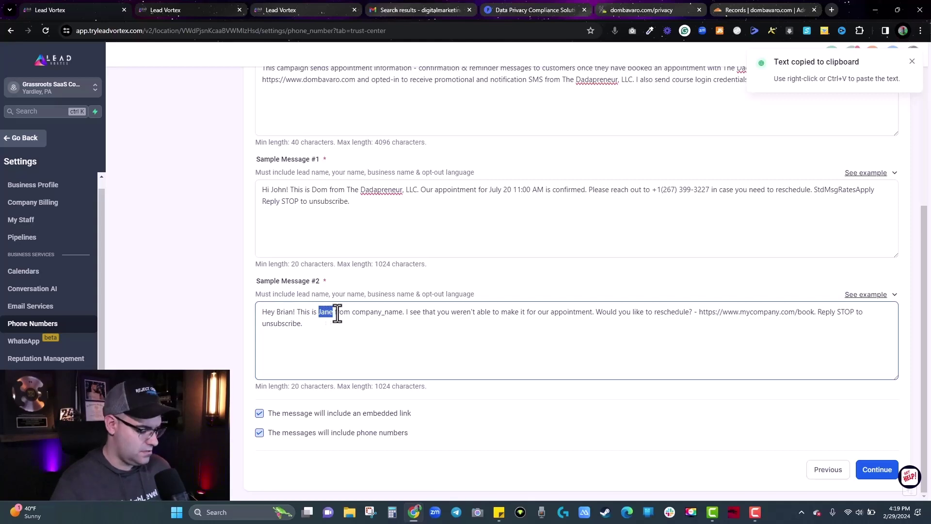
text(Dom)
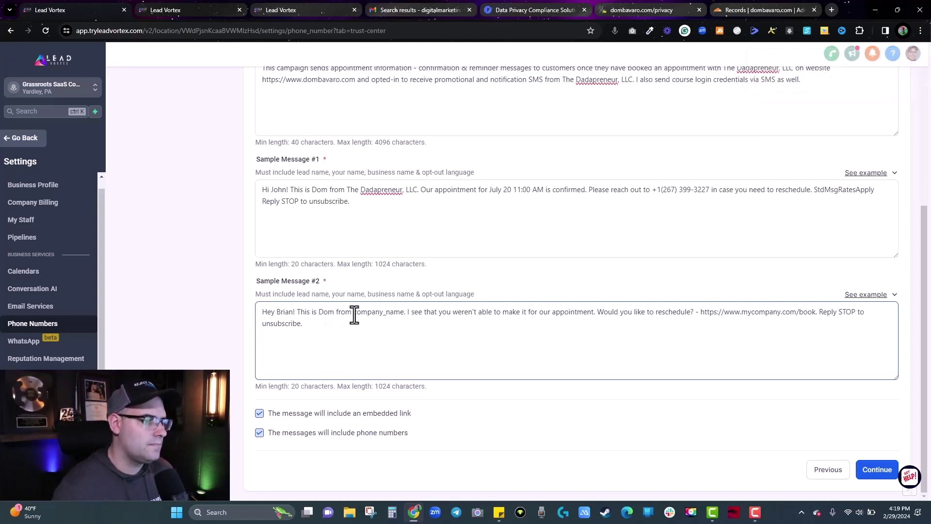
drag(354, 312, 399, 314)
text(The Dadapreneur, LLC)
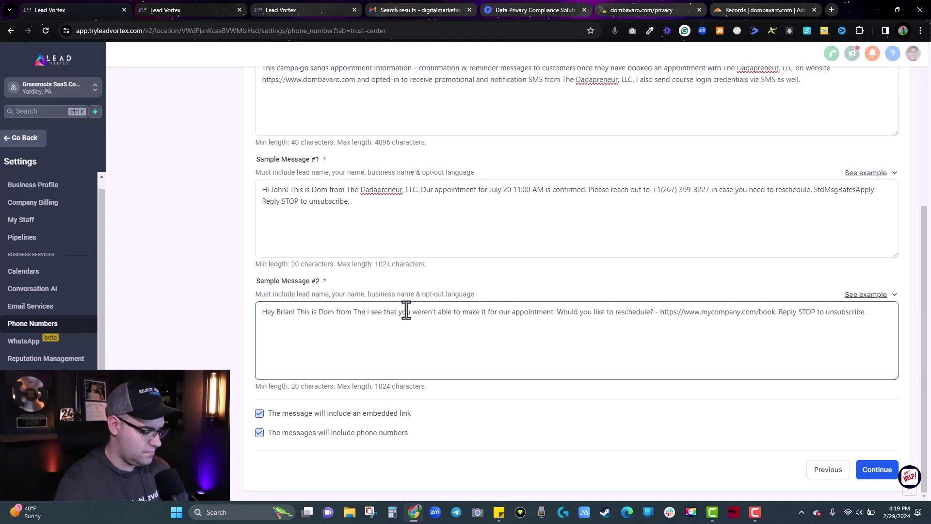
double_click(761, 312)
key(ctrl+v)
key(BackSpace)
key(BackSpace)
key(BackSpace)
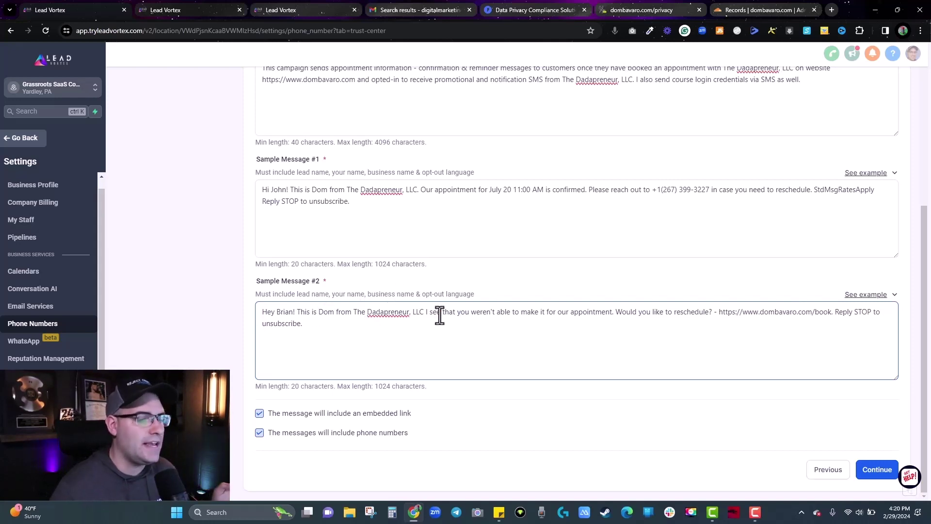
Append 'StdMsgRatesApply' to Sample Message #2 and double-check the dombavaro.com booking link
click(321, 326)
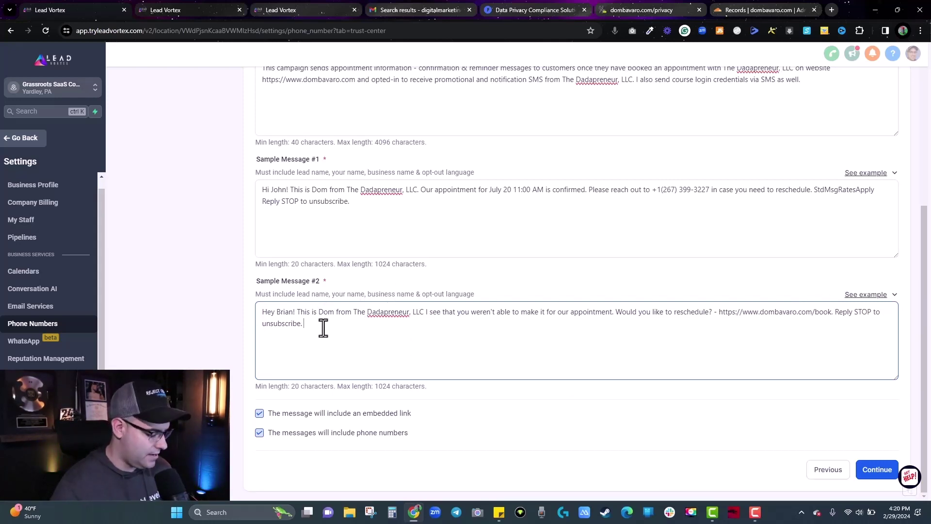
text(StdMsgRatesApply.)
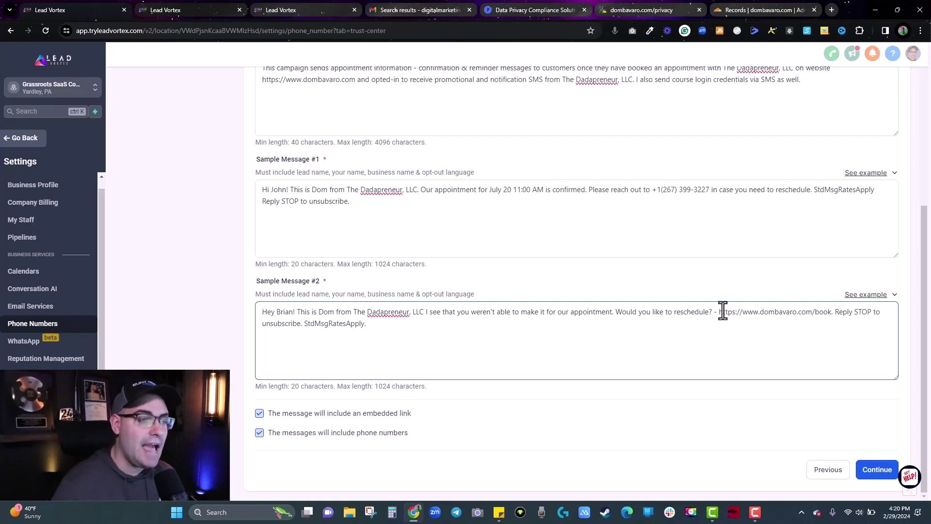
drag(718, 312, 829, 315)
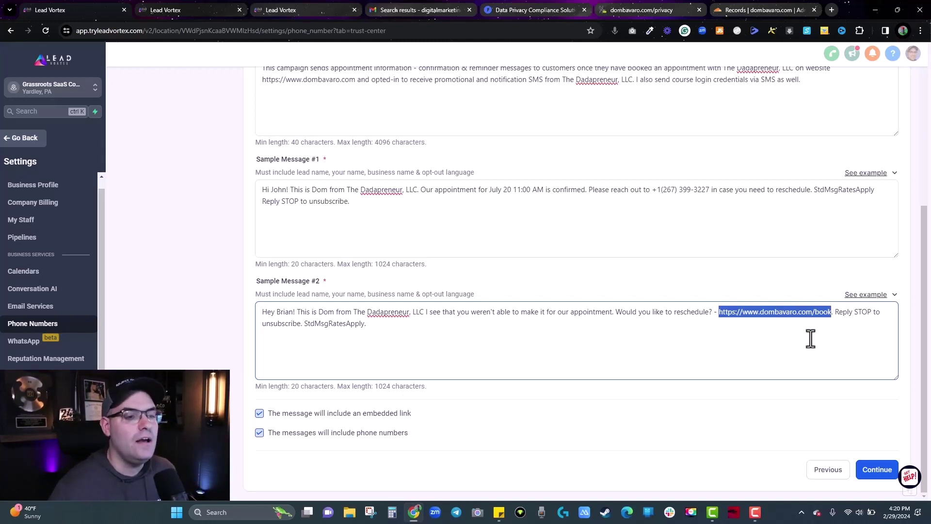
click(793, 317)
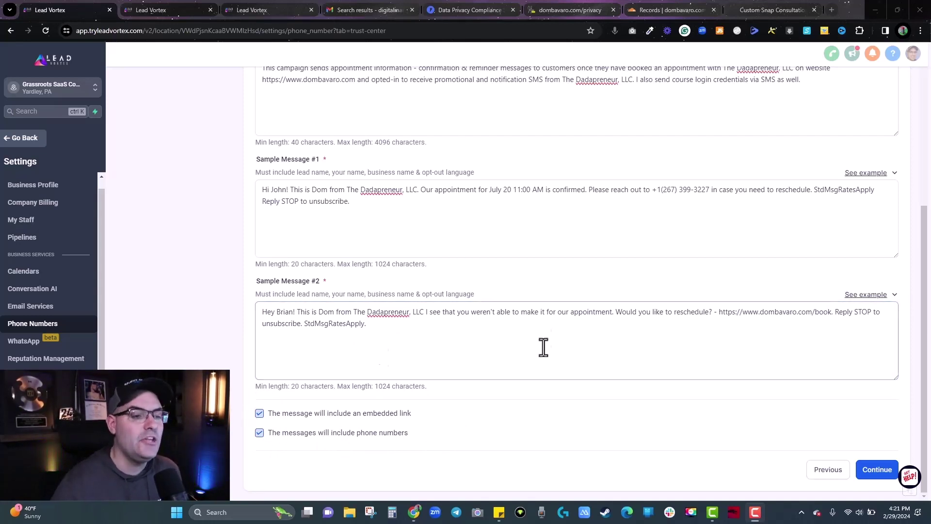
drag(719, 312, 832, 316)
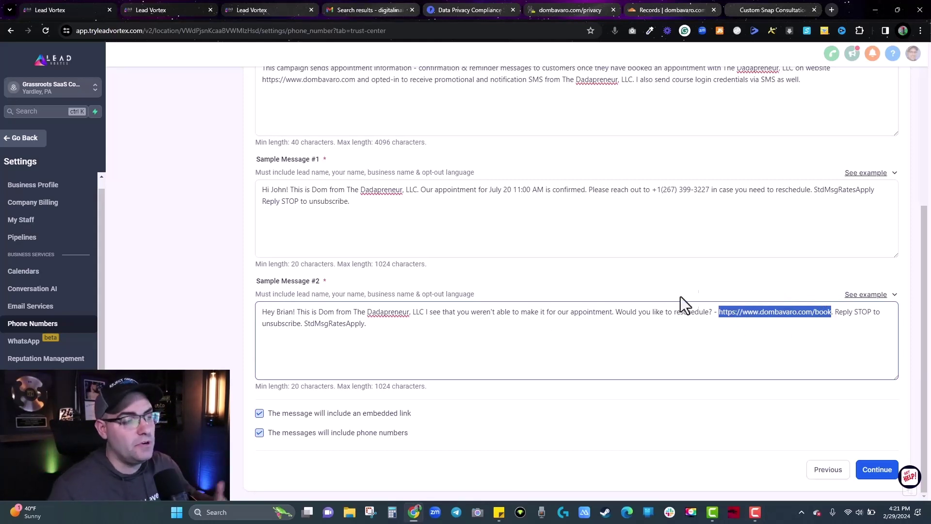
Check the live scheduling page, then review the phone number in Sample Message #1
click(780, 7)
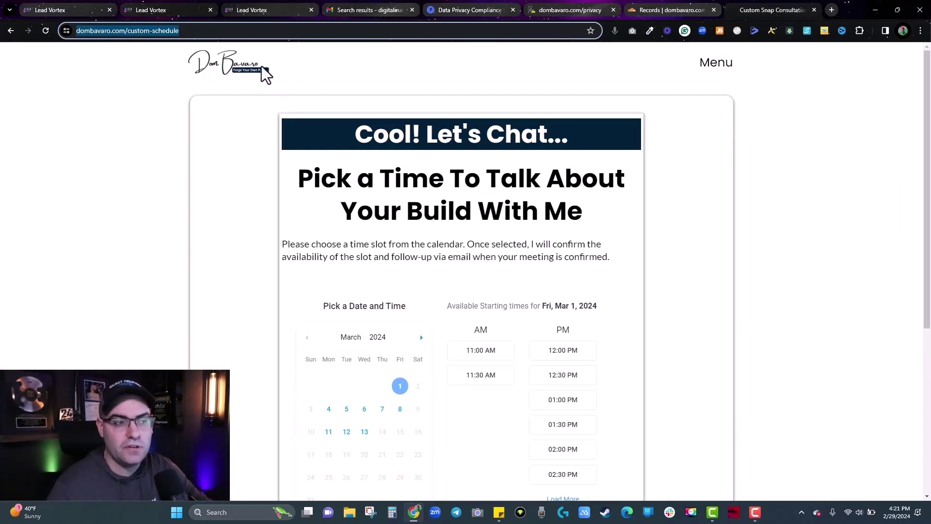
key(ctrl+1)
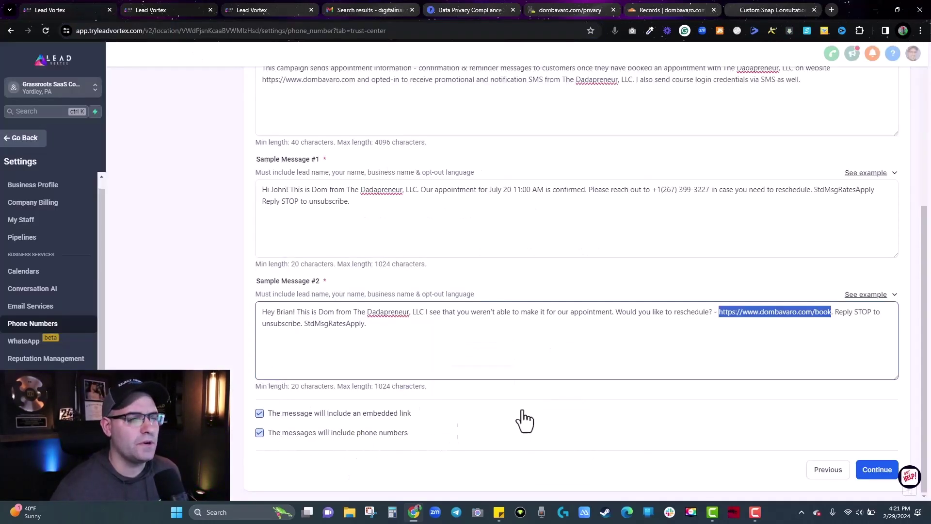
drag(657, 192, 708, 194)
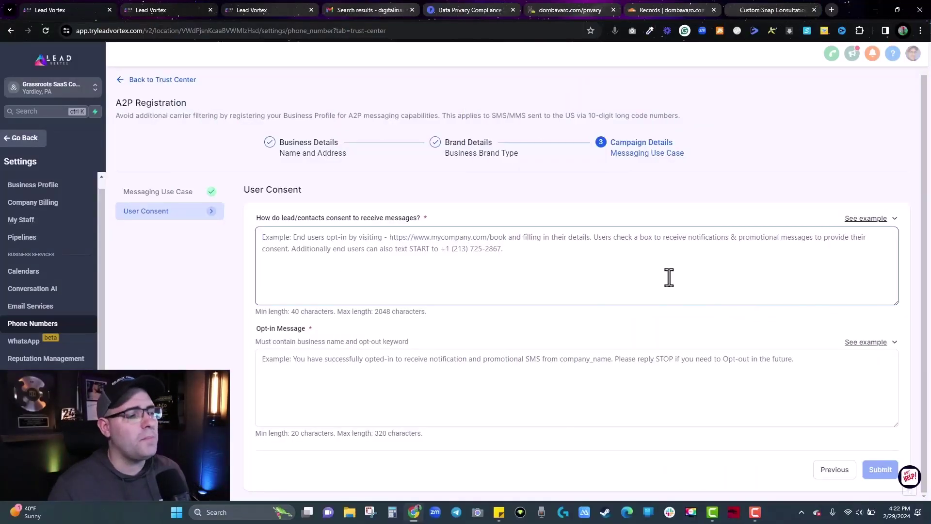
Paste the example user consent description into the consent box
click(593, 283)
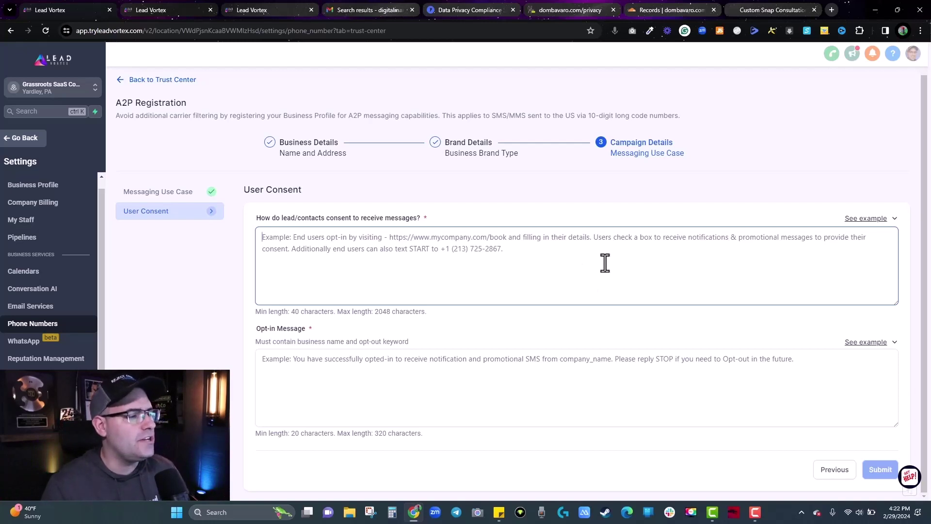
click(858, 219)
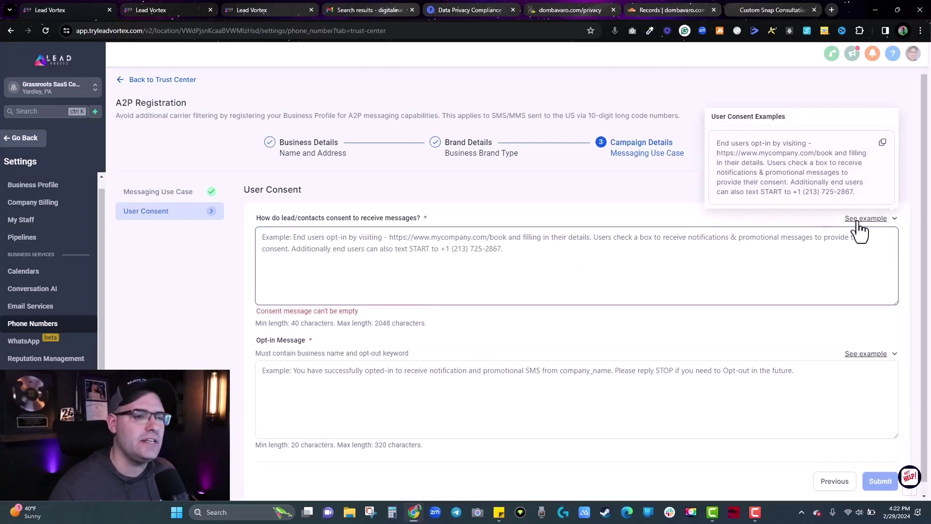
click(882, 142)
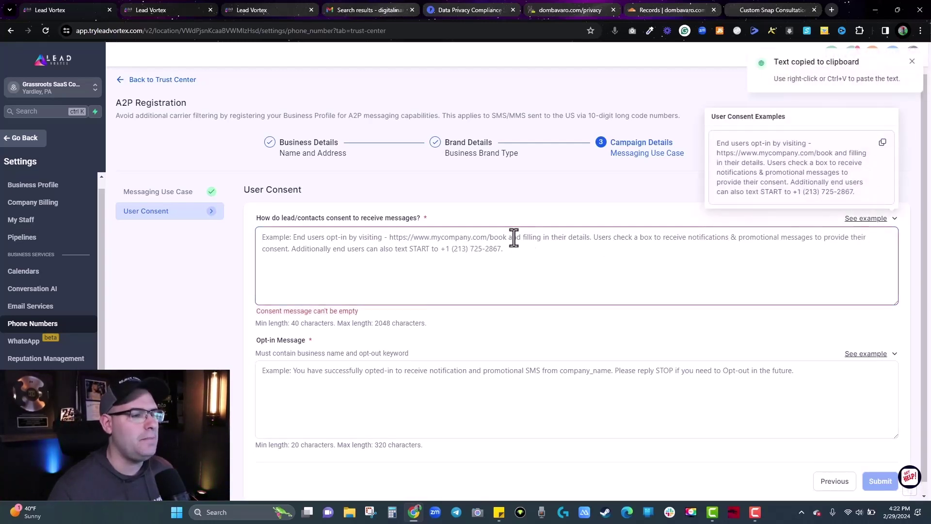
click(502, 262)
key(ctrl+v)
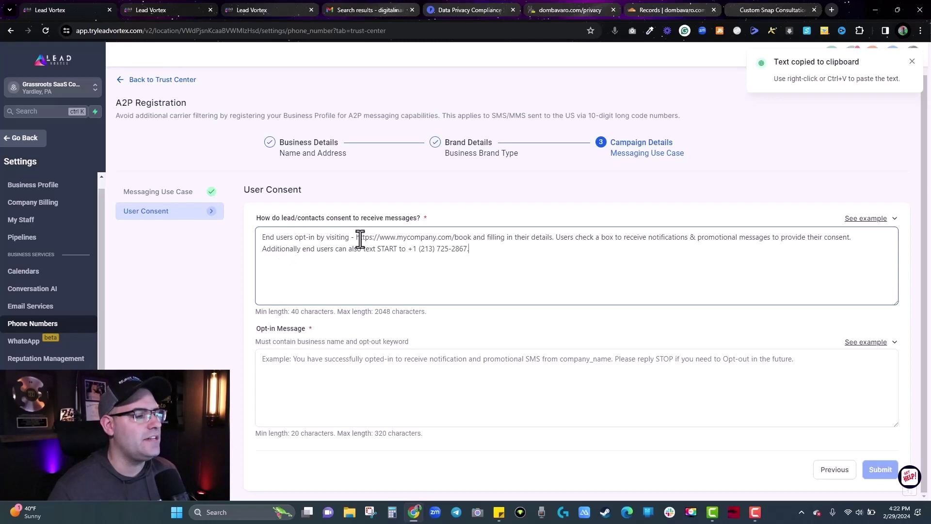
Change the example URL to dombavaro.com/custom and delete the text-START sentence
drag(356, 238, 465, 236)
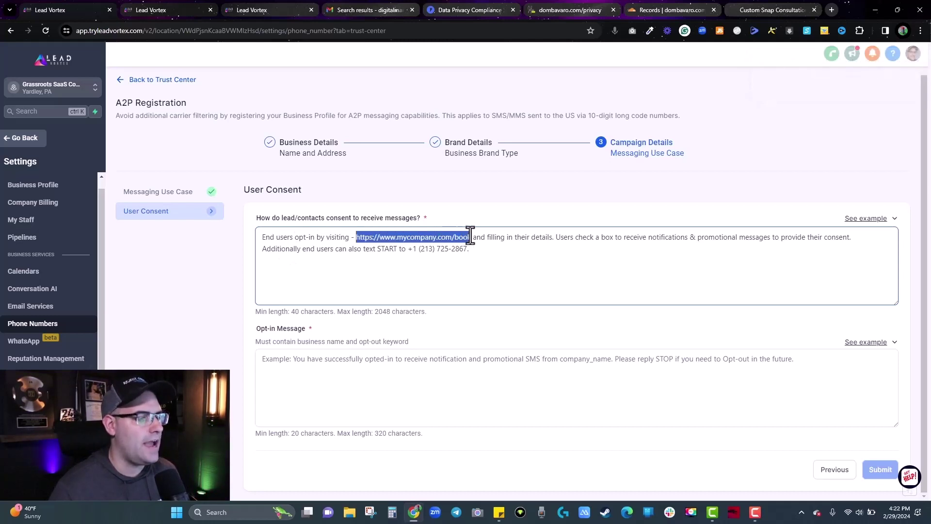
key(ctrl+v)
text(custom)
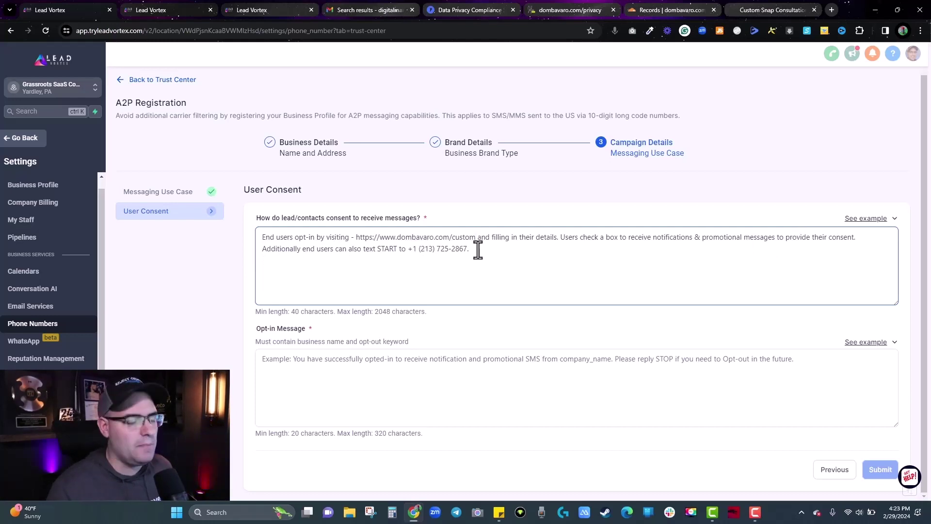
drag(478, 250, 259, 255)
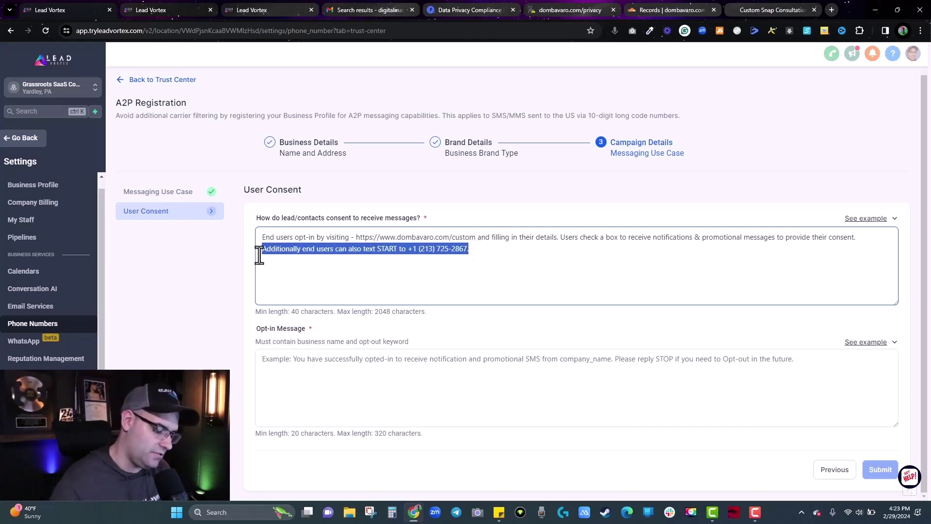
key(BackSpace)
key(BackSpace)
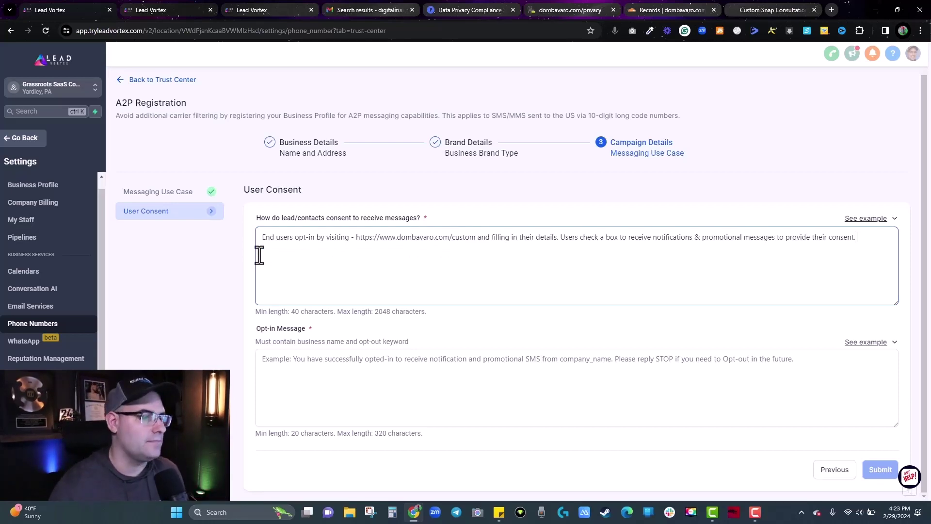
Paste the example opt-in text into the Opt-in Message box
click(398, 361)
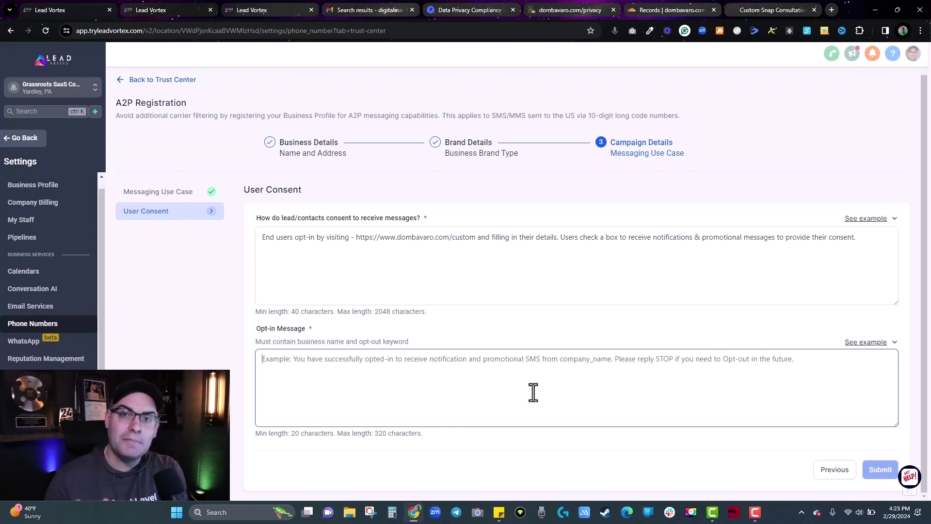
click(858, 343)
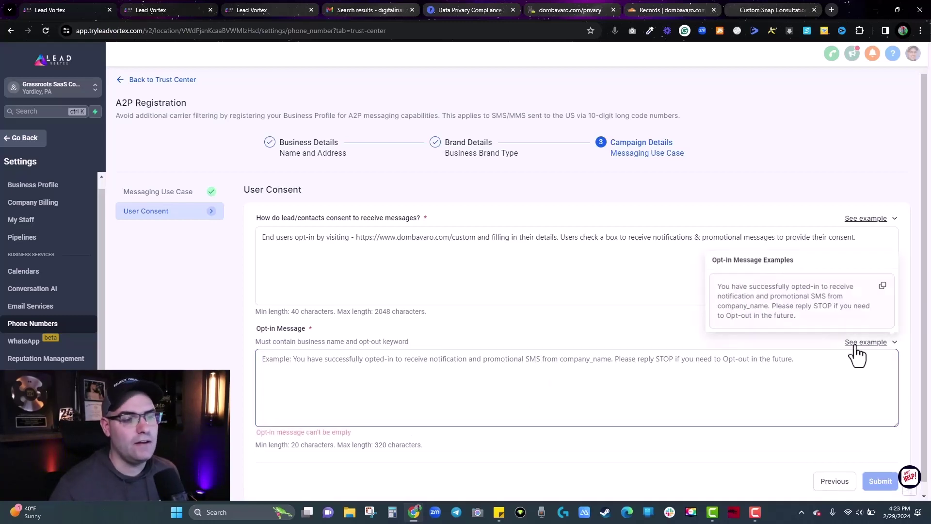
click(882, 287)
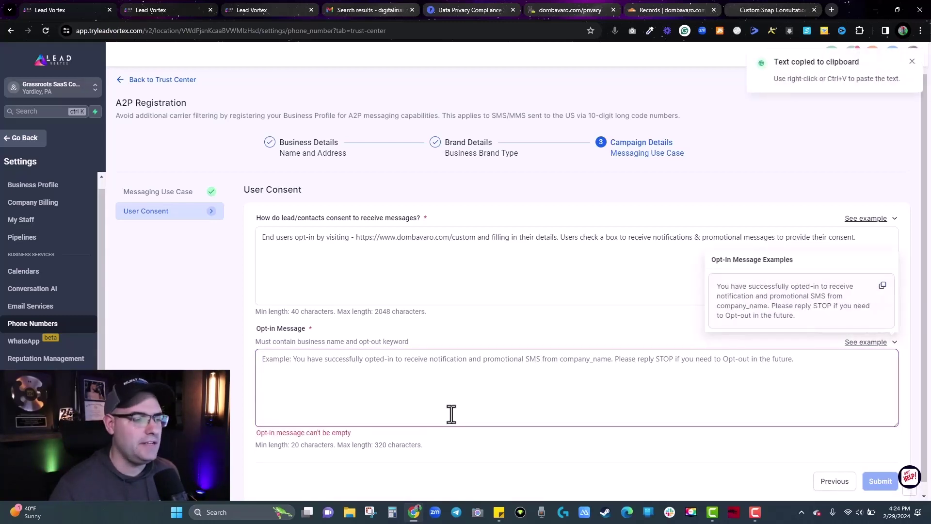
click(448, 406)
key(ctrl+v)
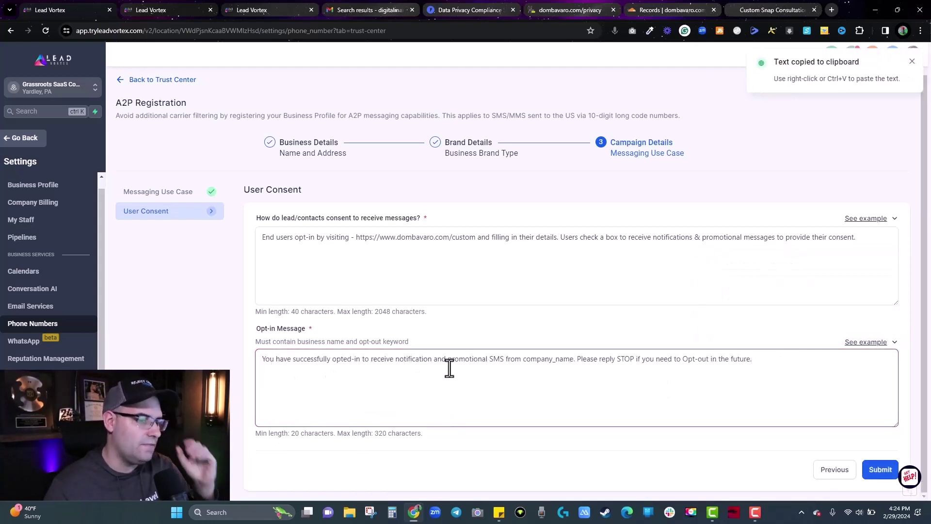
Replace company_name with 'The Dadapreneur, LLC' and review the opt-in wording and URL
drag(522, 359, 569, 360)
text(The Dadap)
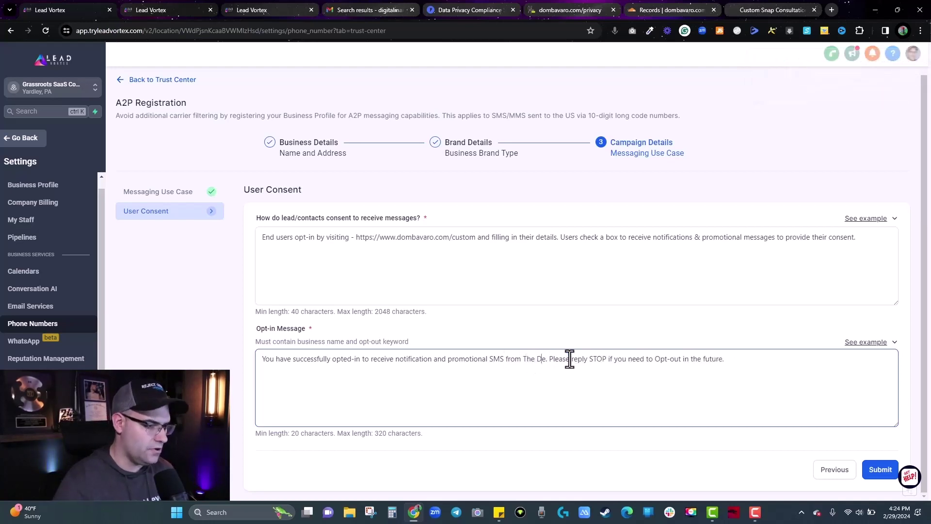
text(reneur, LLC)
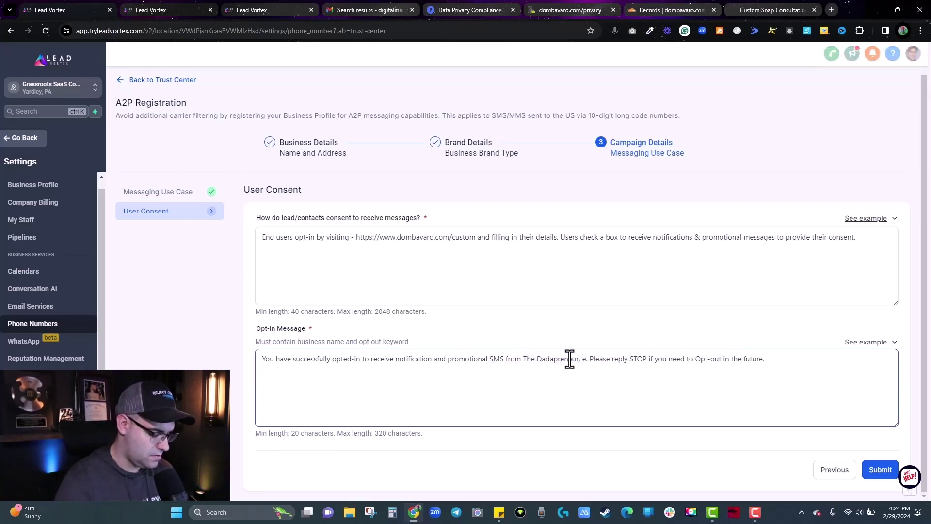
key(Delete)
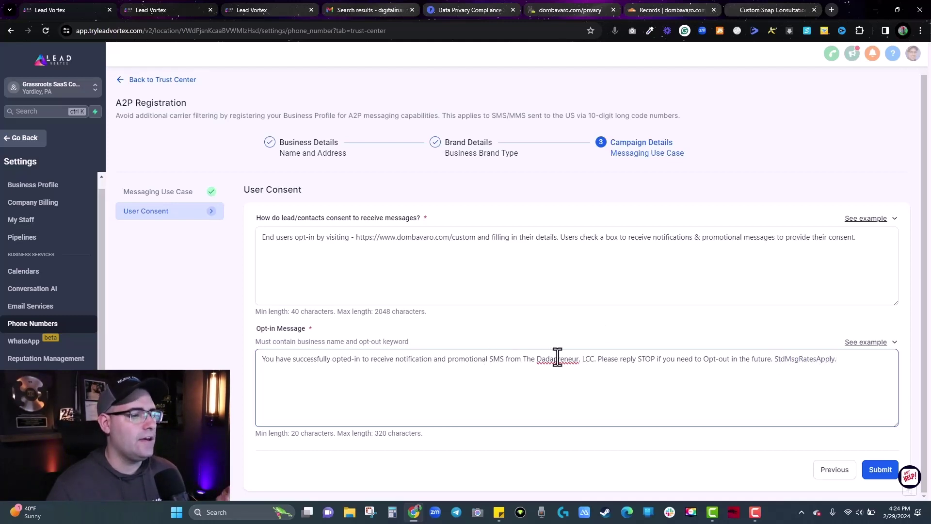
drag(525, 359, 574, 361)
drag(276, 360, 468, 364)
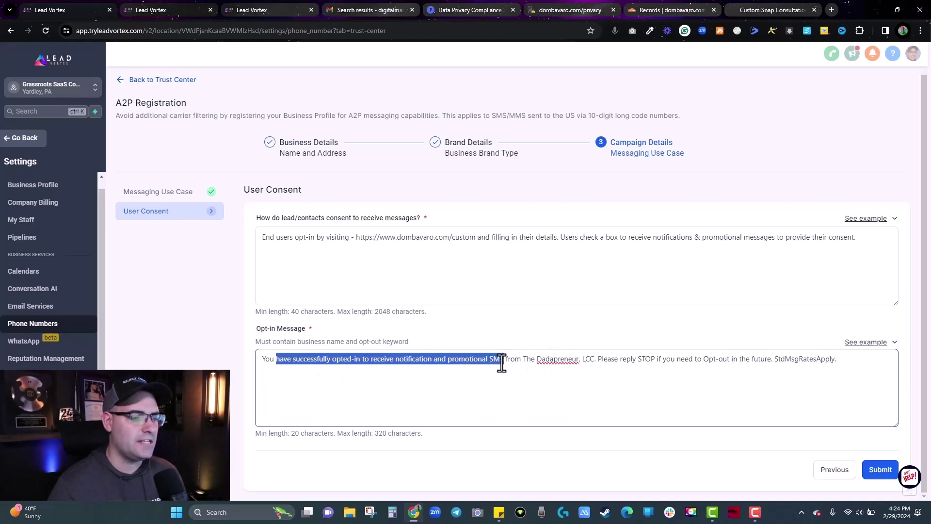
drag(607, 359, 888, 358)
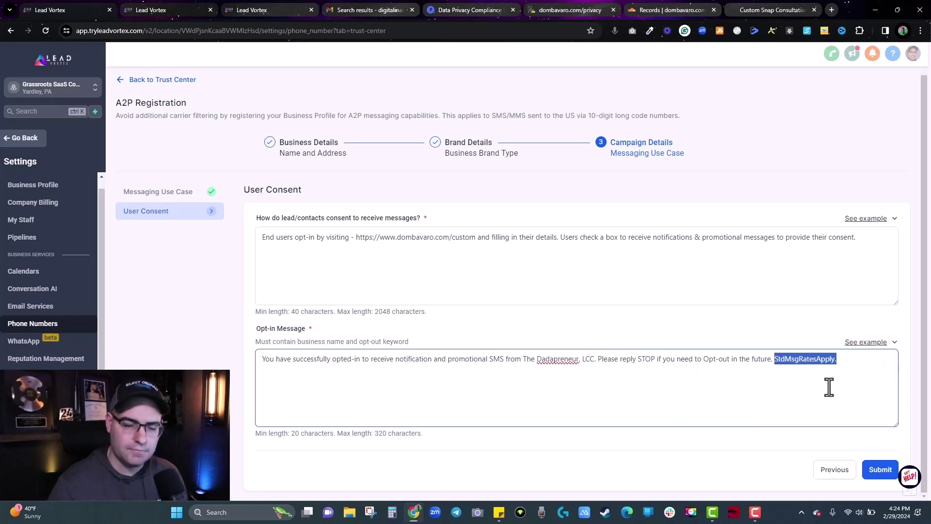
drag(357, 237, 475, 240)
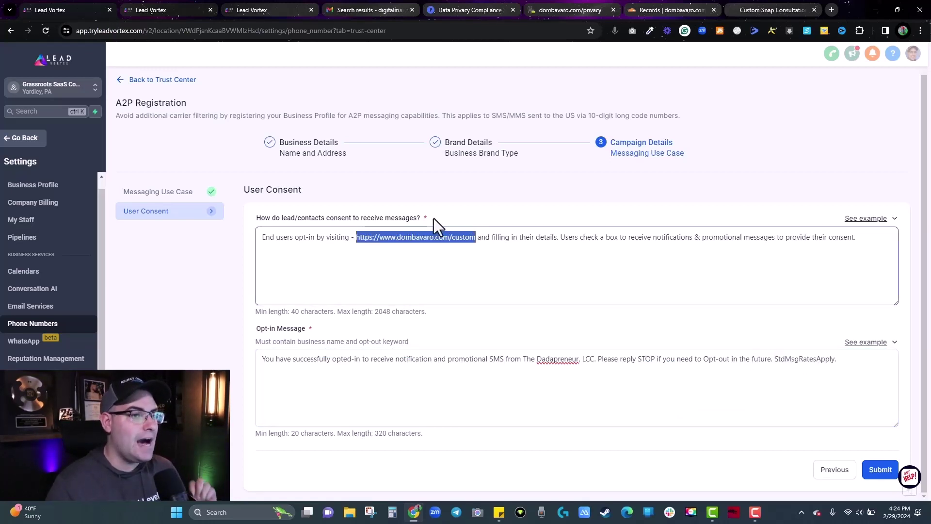
Tick the live form's consent checkbox and open Terms & Conditions in a new tab
click(770, 9)
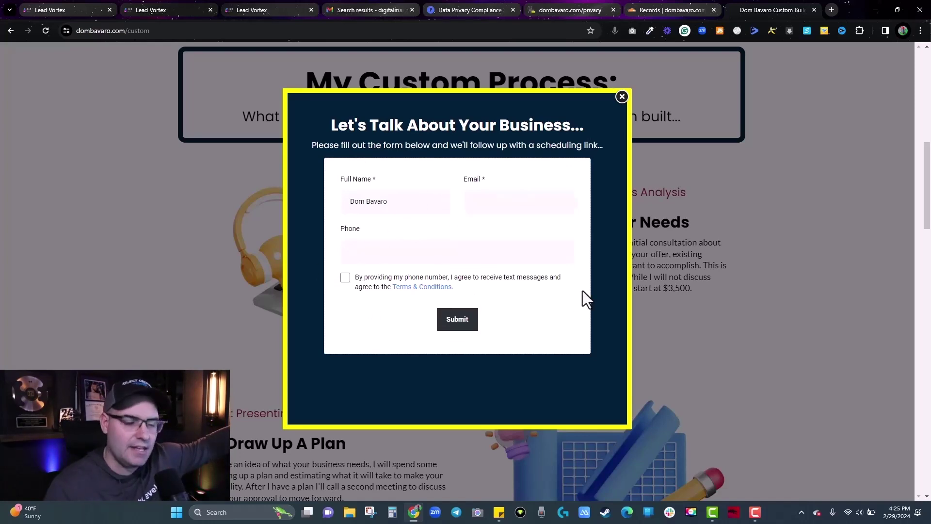
click(344, 278)
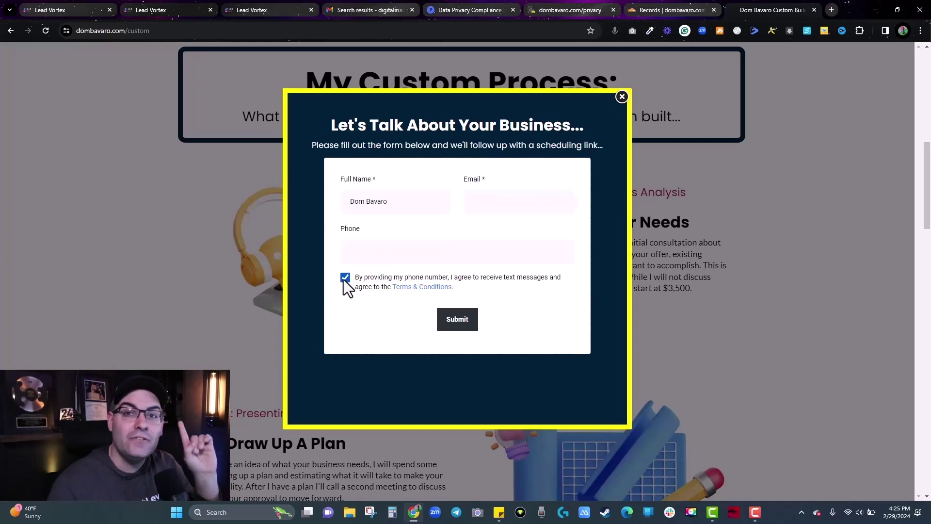
right_click(411, 301)
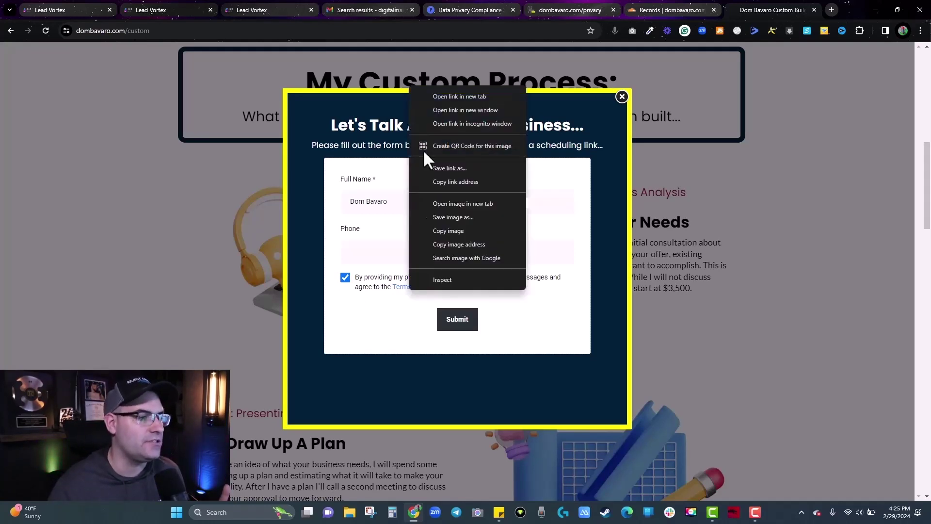
click(440, 94)
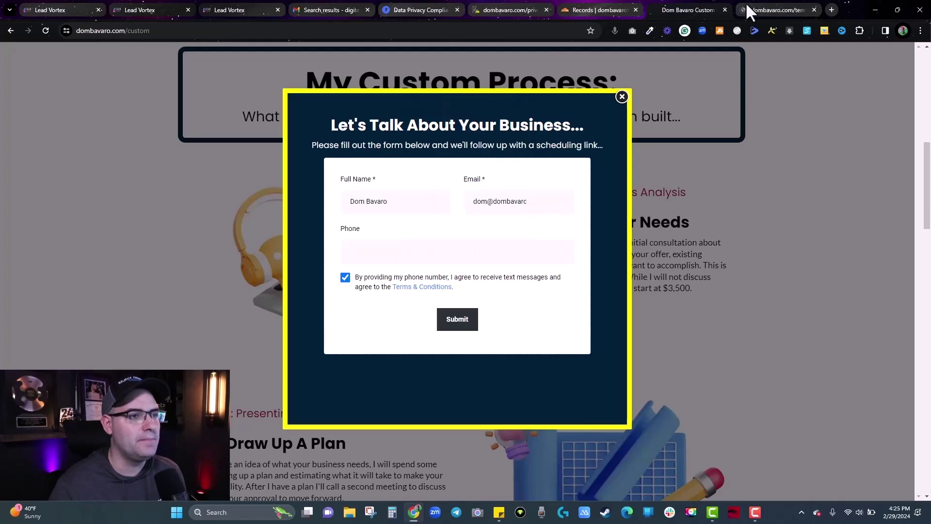
Compare the Terms Of Service page, live opt-in form and A2P registration form
click(764, 10)
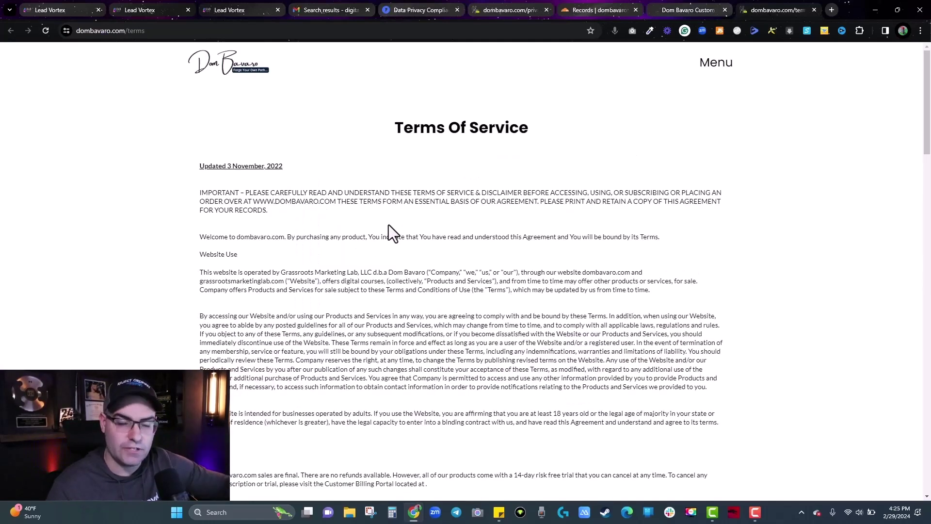
key(ctrl+1)
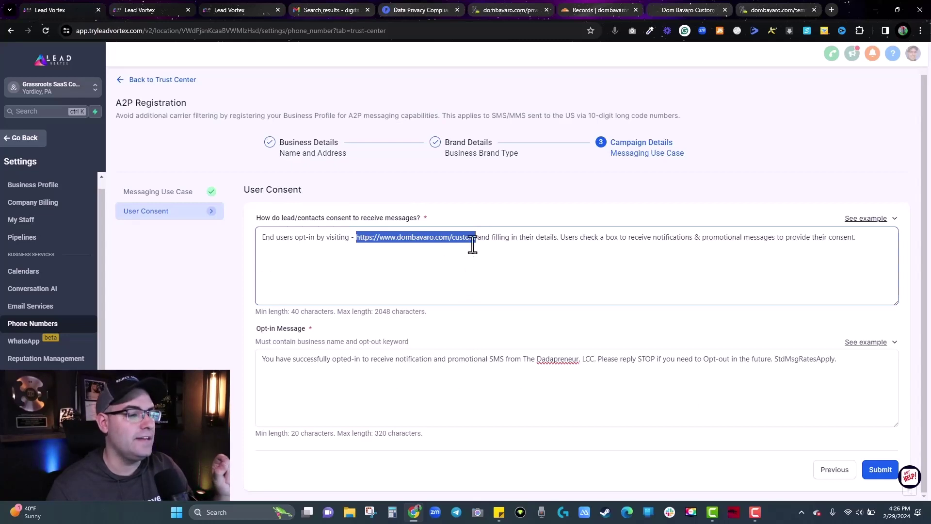
click(692, 11)
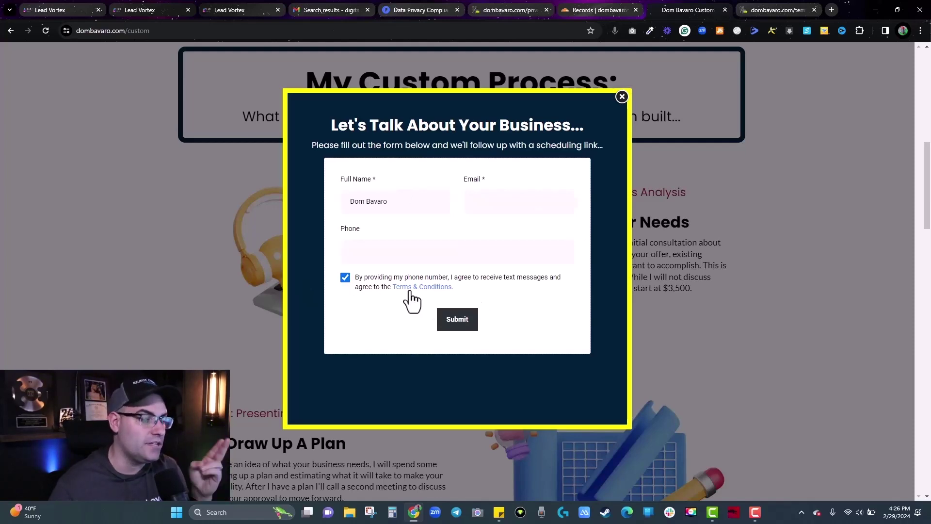
click(773, 8)
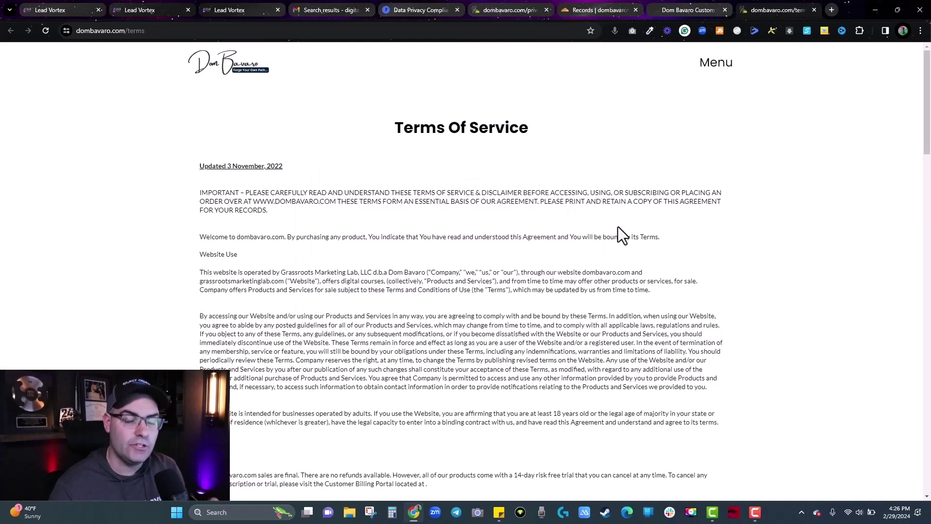
key(ctrl+1)
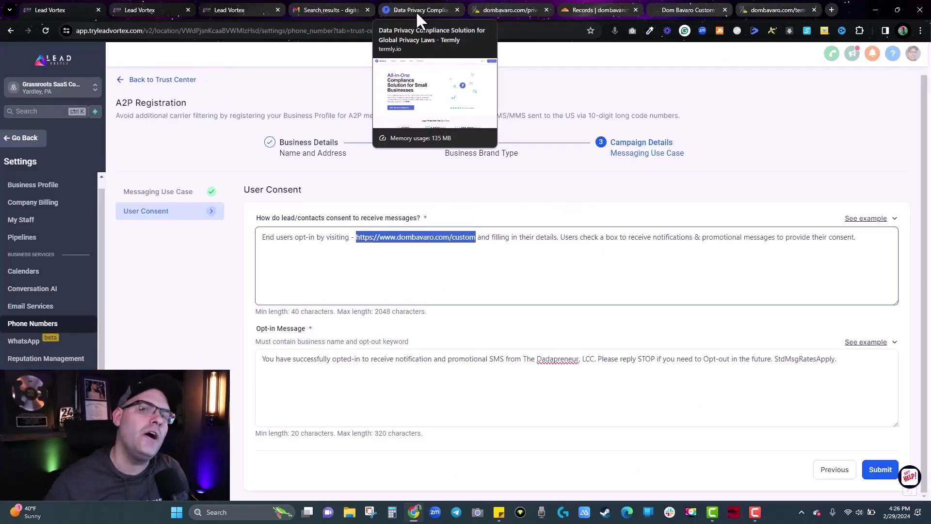
Browse the Termly compliance site, then move to the Trust Center A2P status page
click(416, 14)
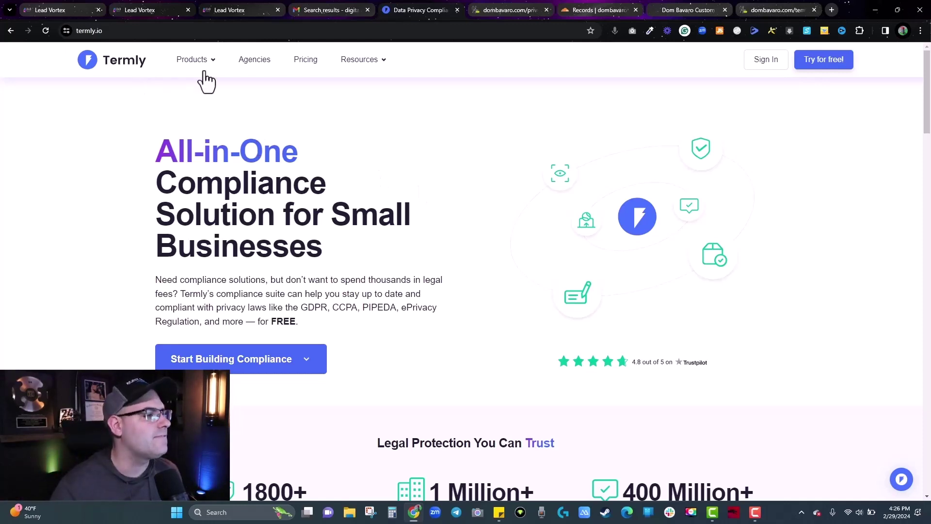
mouse_move(210, 65)
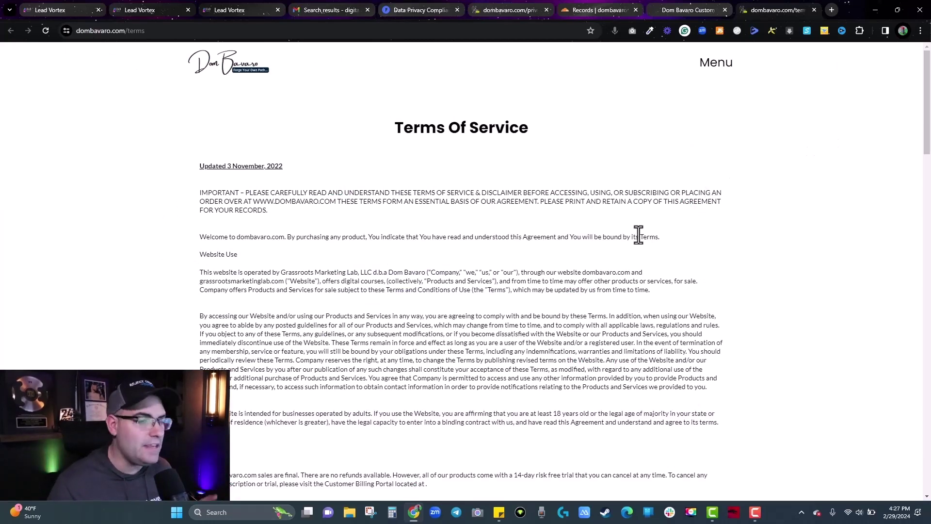
mouse_move(696, 15)
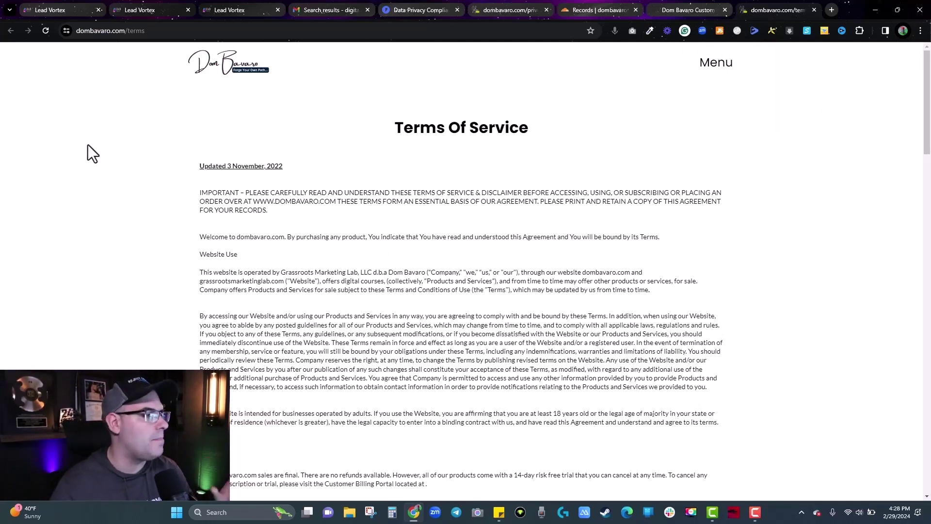
click(136, 10)
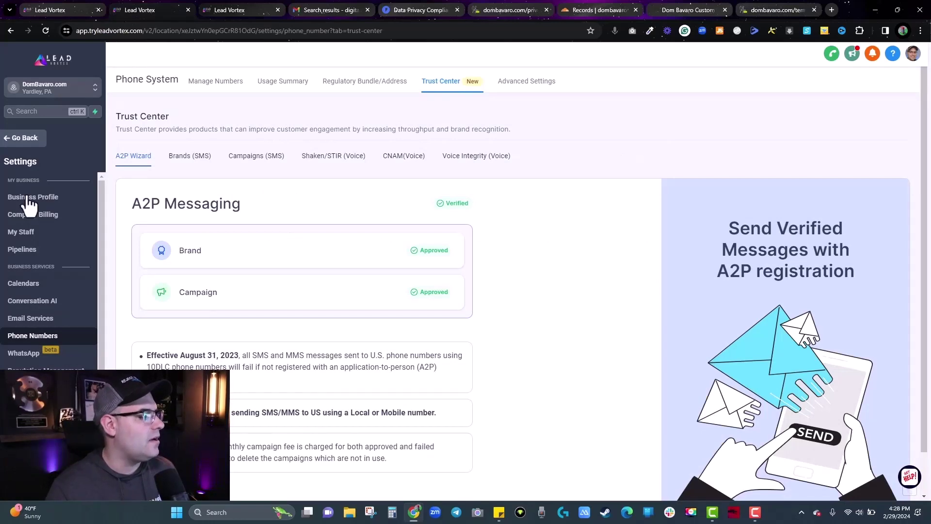
Leave settings for the main Launchpad and go to the sites and funnels area
click(22, 141)
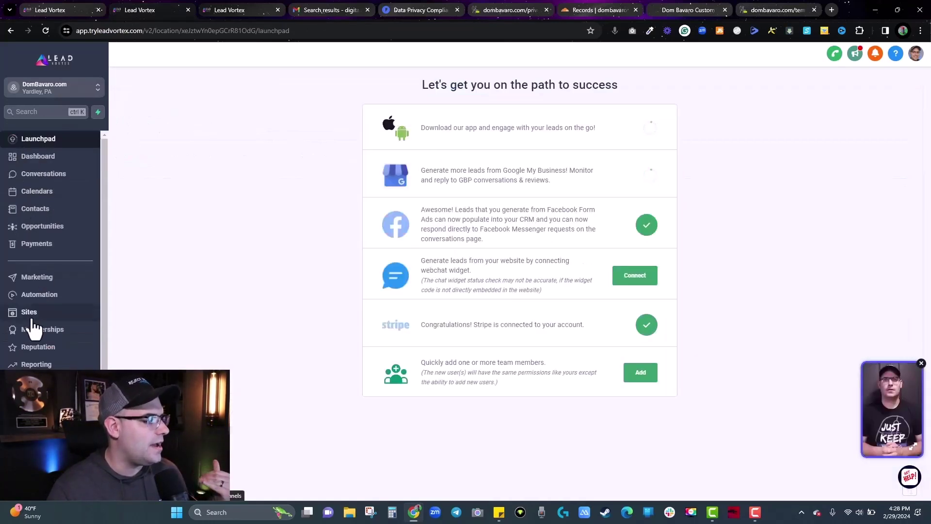
click(31, 319)
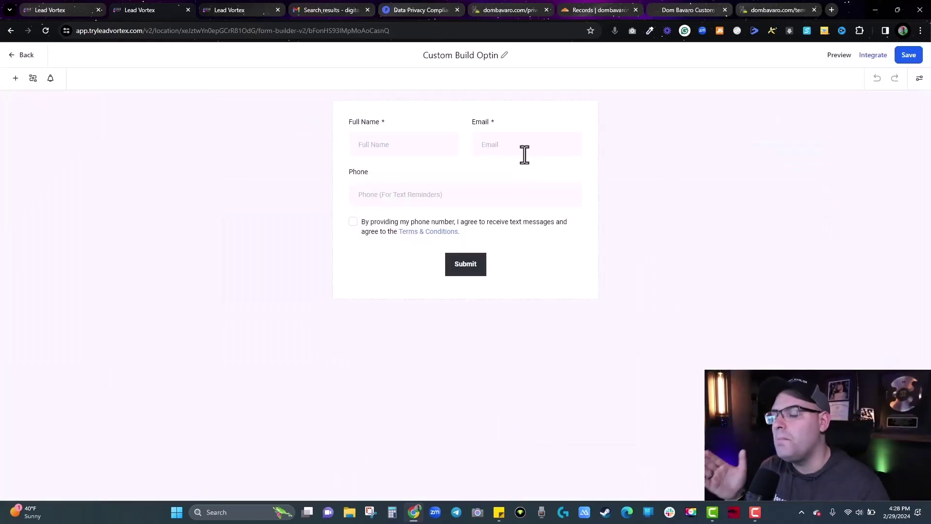
Select the form's T&C consent element and locate the T&C tile among form elements
click(516, 231)
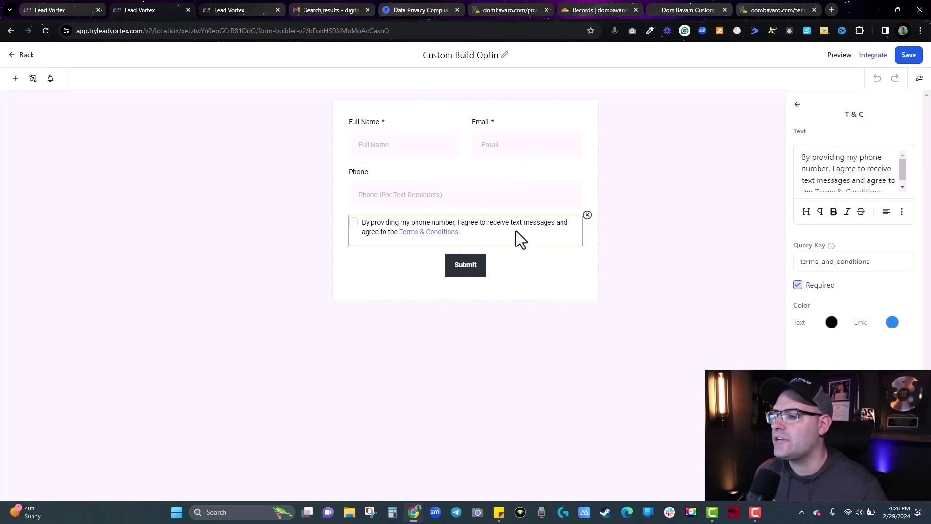
click(16, 78)
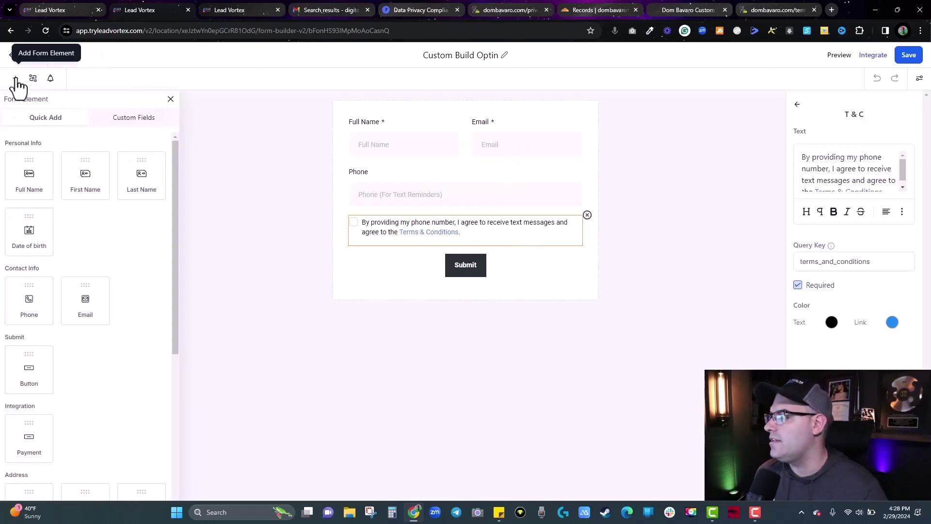
scroll(125, 243, down, 6)
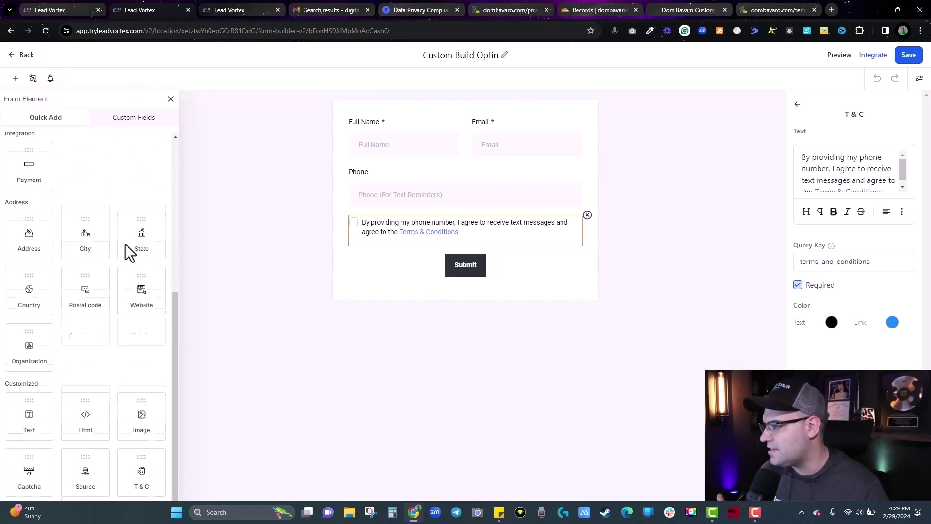
scroll(125, 243, up, 3)
scroll(125, 243, down, 3)
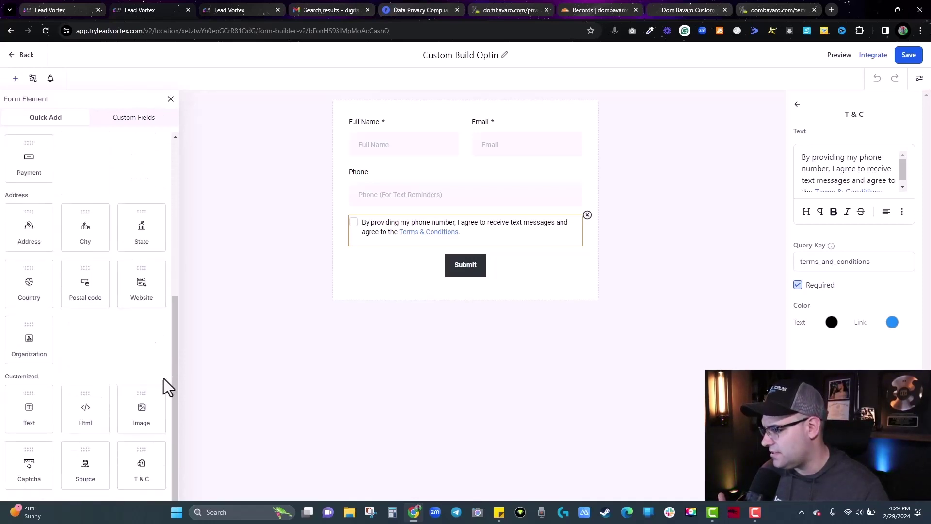
drag(144, 473, 383, 239)
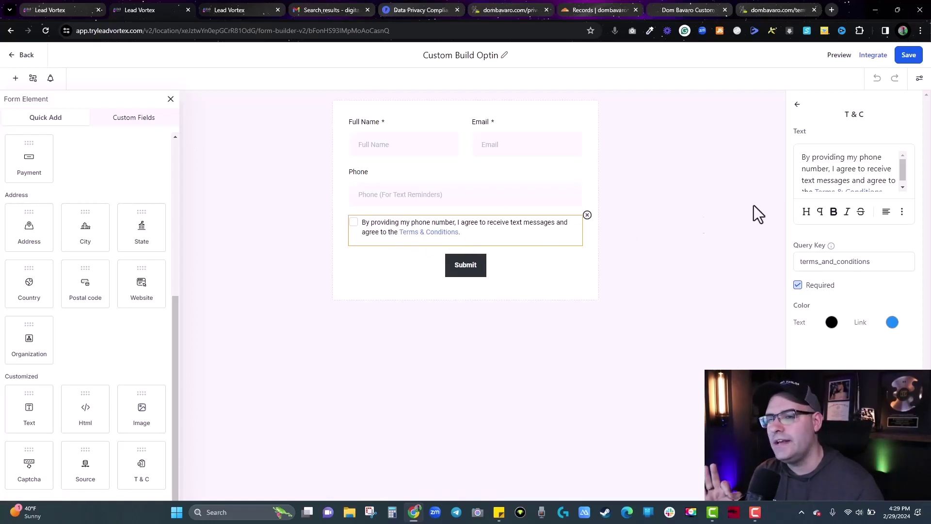
scroll(830, 168, down, 1)
Verify the Terms & Conditions link target unchanged, then return to the A2P User Consent page
drag(814, 186, 881, 187)
click(901, 212)
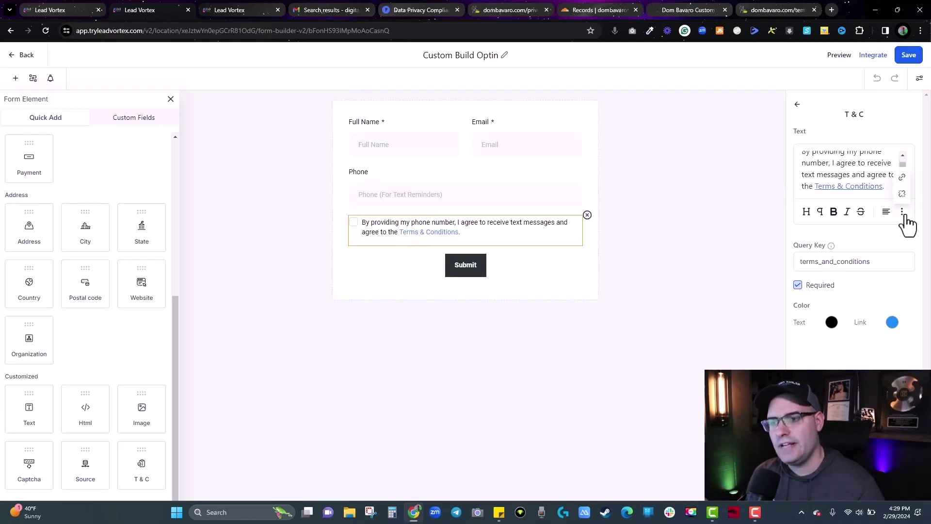
click(903, 188)
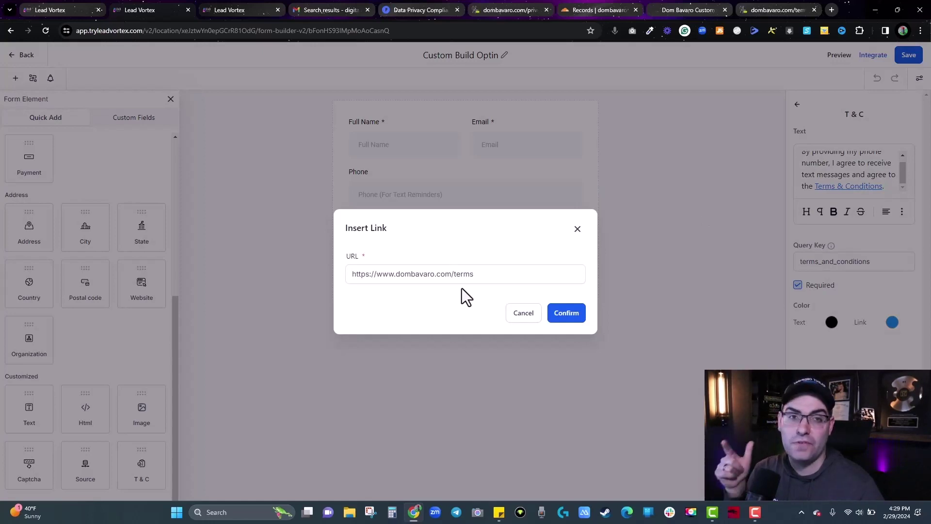
click(577, 229)
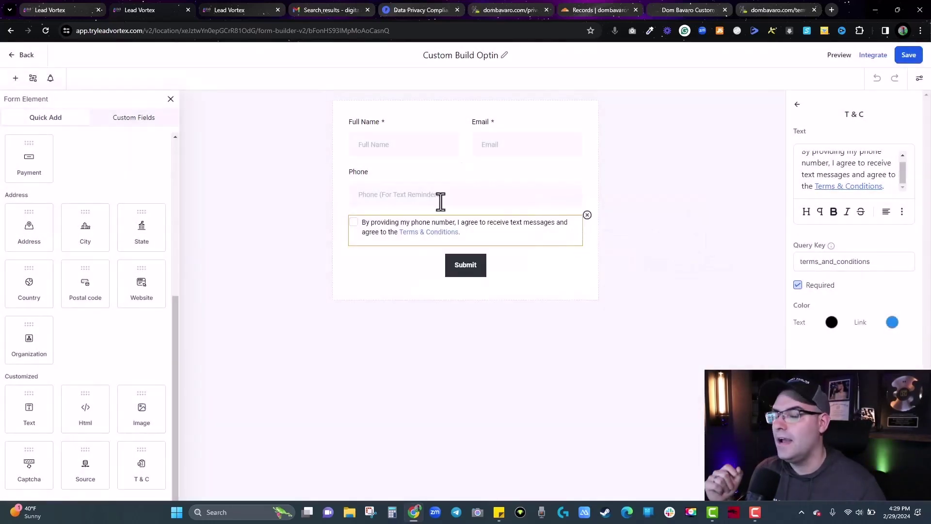
click(56, 9)
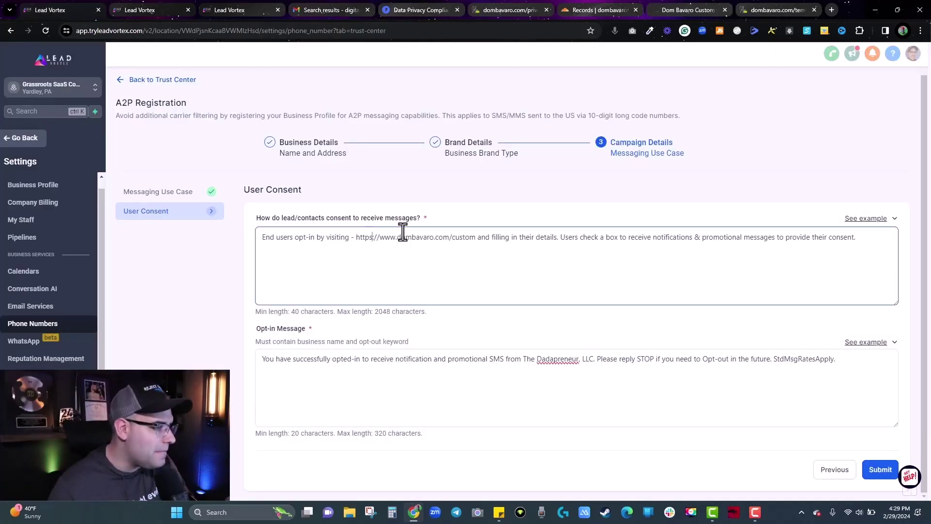
Highlight the dombavaro.com/custom opt-in URL in the consent description
drag(356, 238, 474, 238)
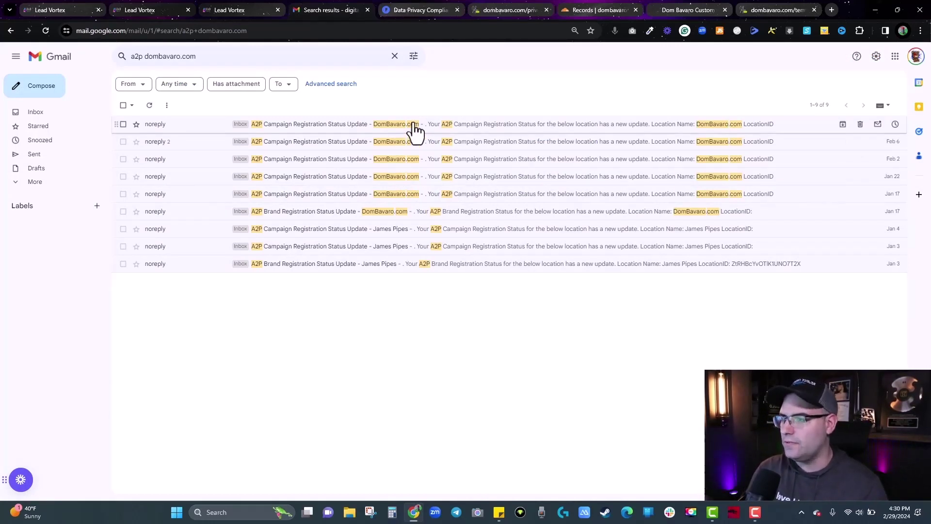
Open the Feb 6 two-message A2P Campaign status thread and highlight its verification-failed notice
click(414, 127)
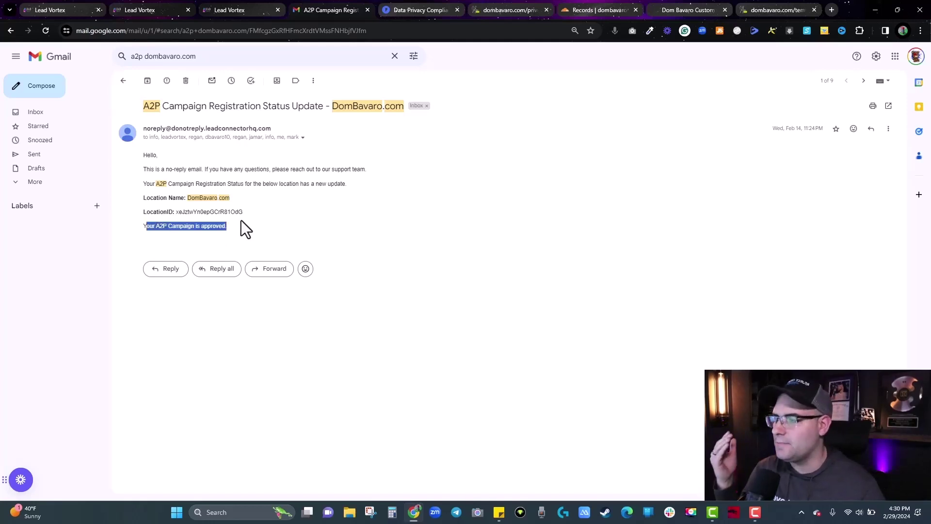
click(123, 81)
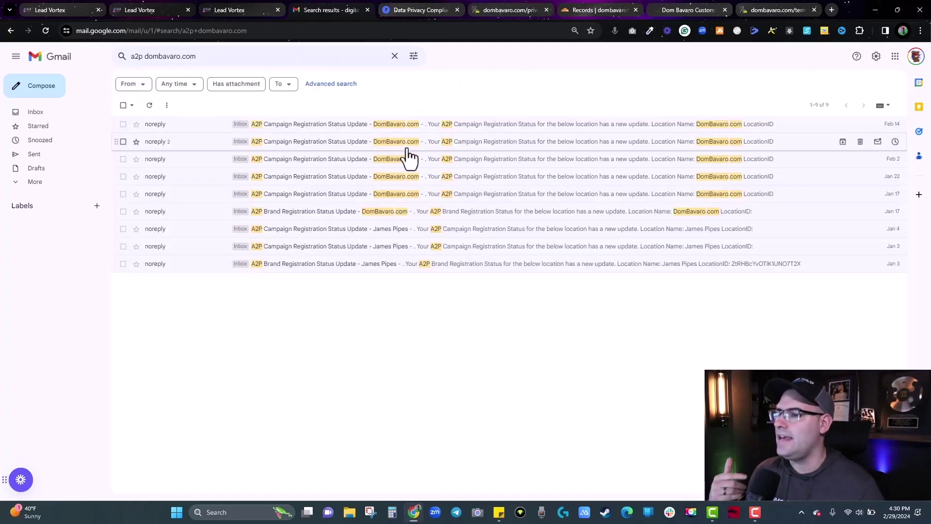
click(454, 148)
drag(190, 225, 449, 225)
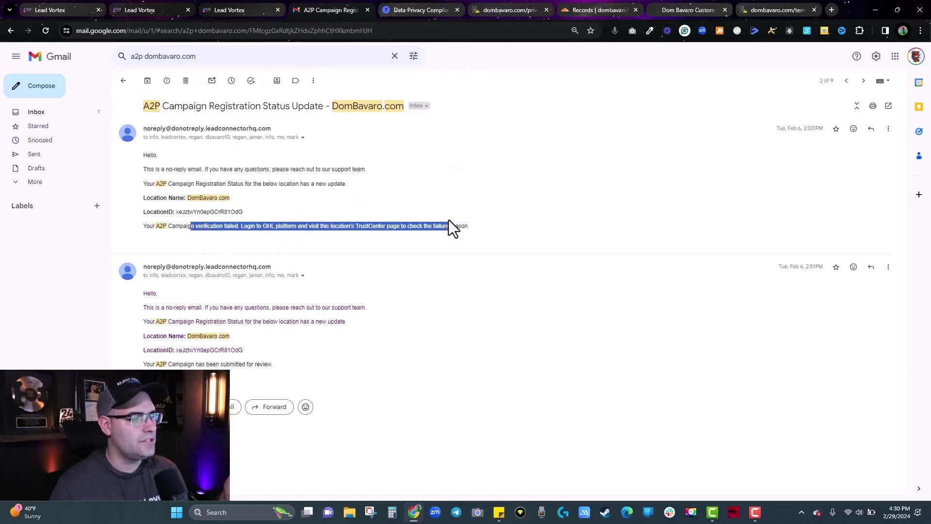